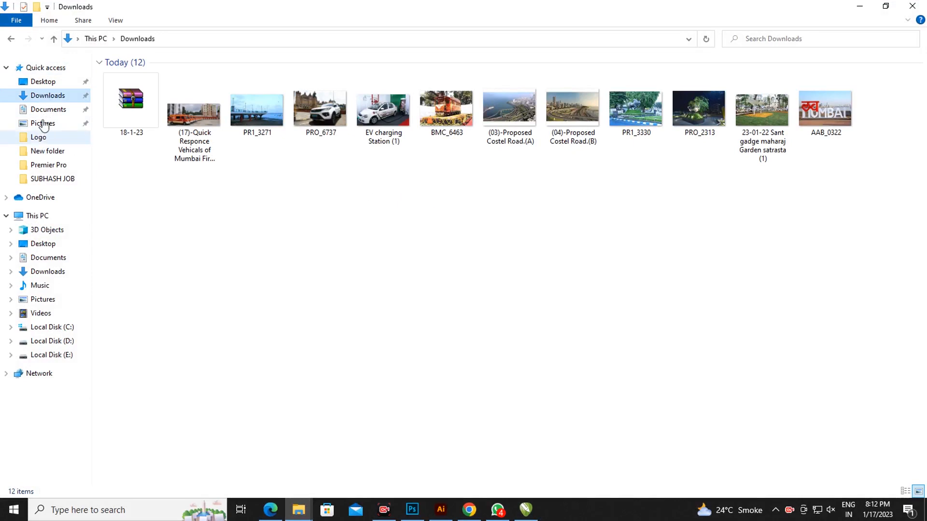
Extract the 18-1-23 archive into the Downloads folder, entering the archive password.
left_click(132, 109)
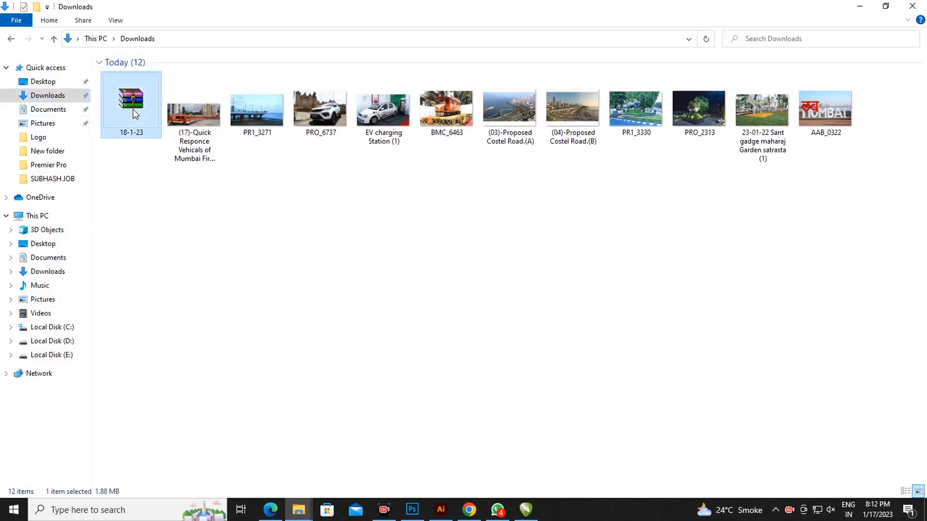
right_click(133, 109)
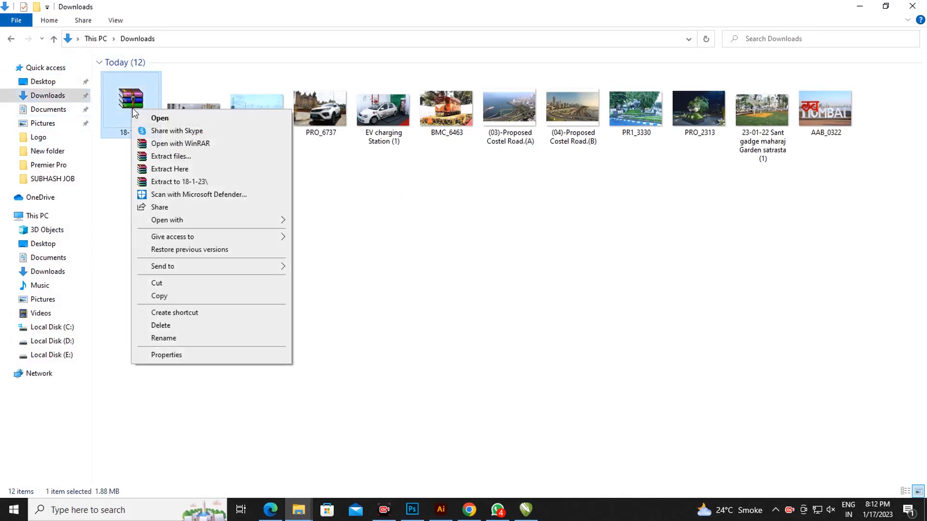
left_click(184, 170)
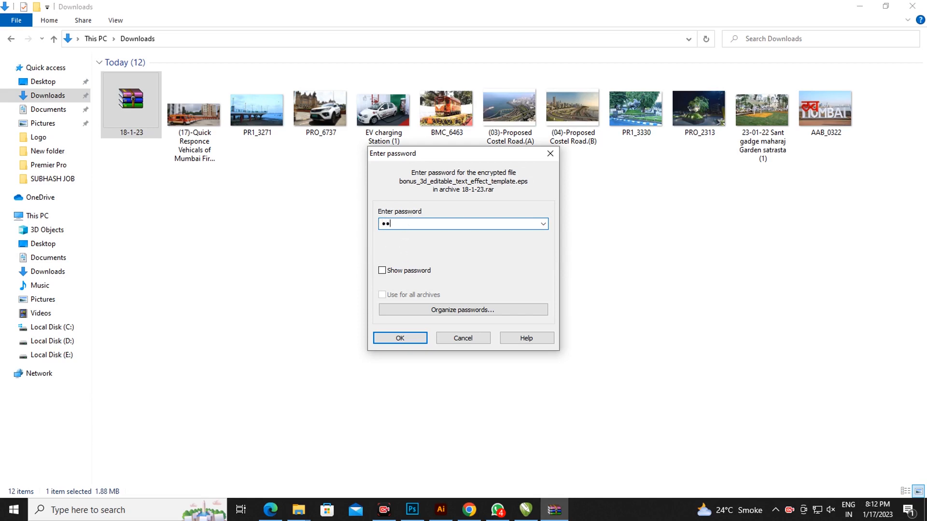
type("••••")
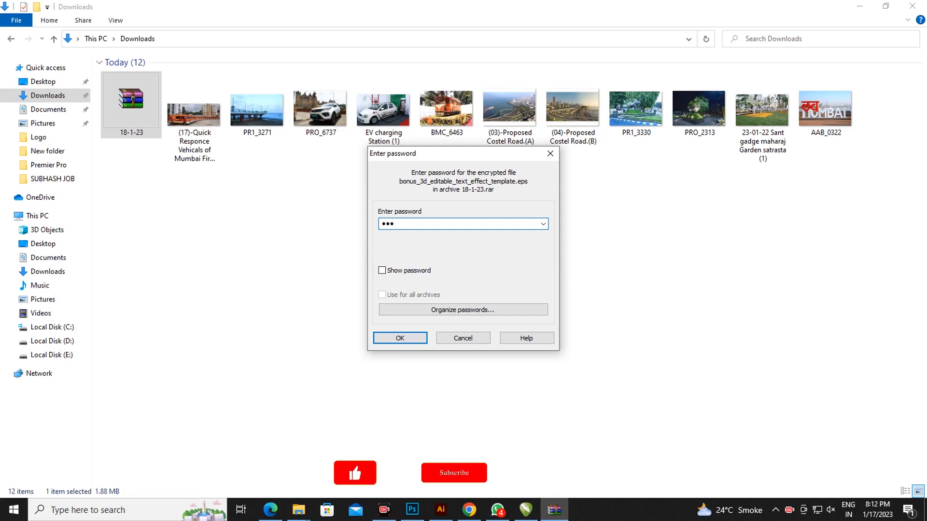
type("••")
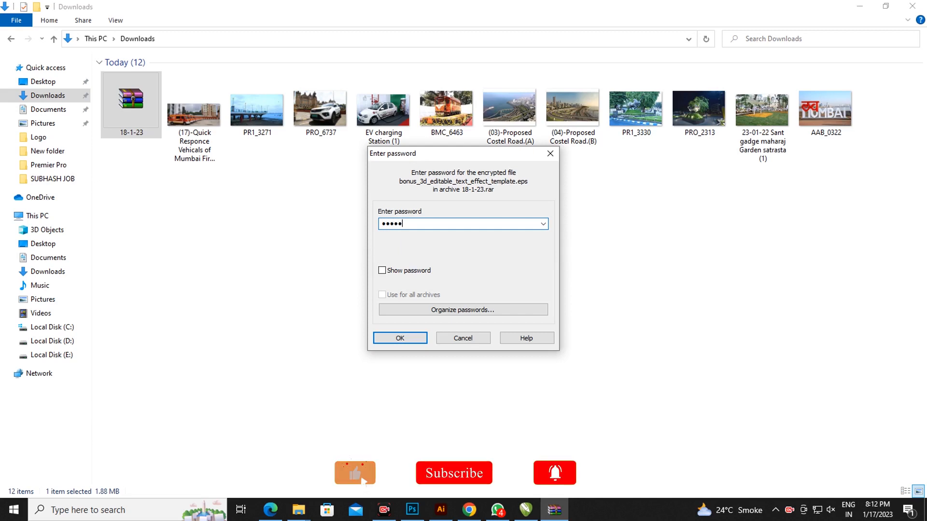
type("••")
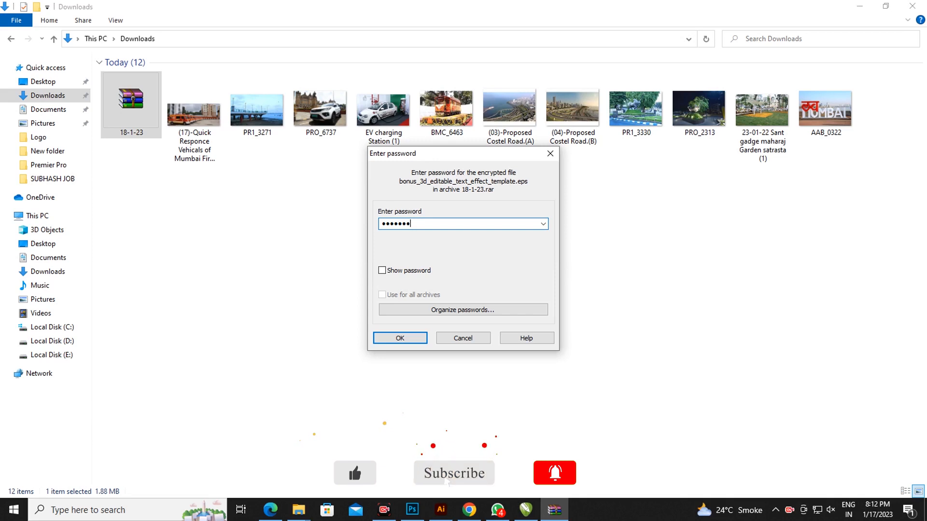
left_click(401, 338)
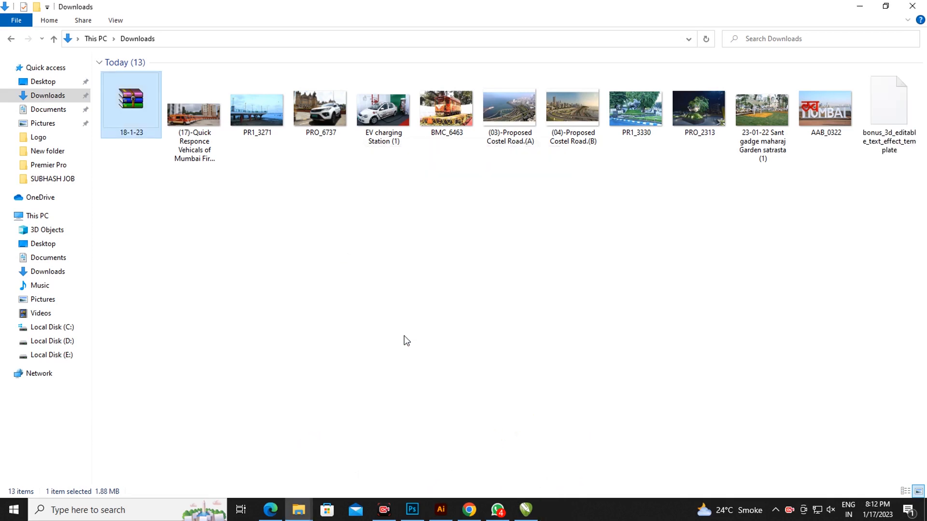
Open the extracted bonus_3d_editable_text_effect_template file from Downloads in Illustrator, closing and reopening it once.
left_click(905, 113)
left_click_drag(899, 115, 449, 276)
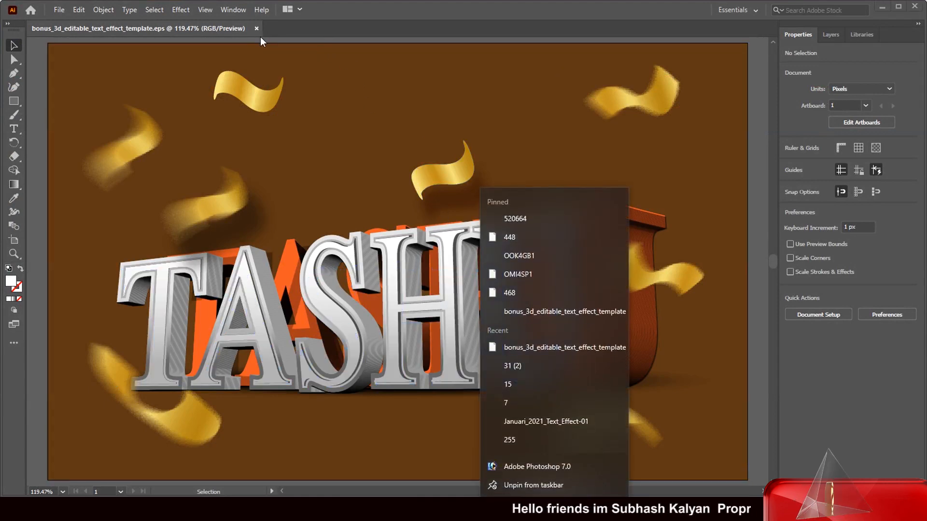
left_click(257, 28)
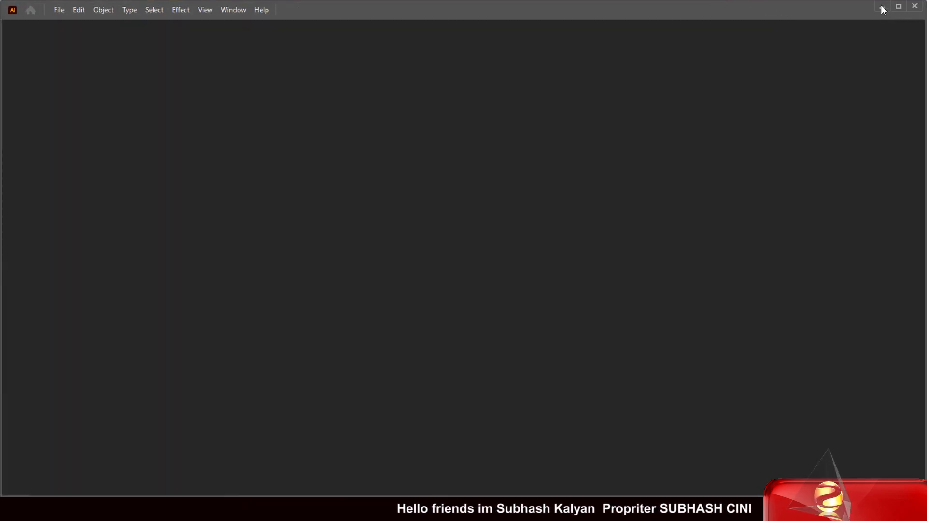
left_click(882, 6)
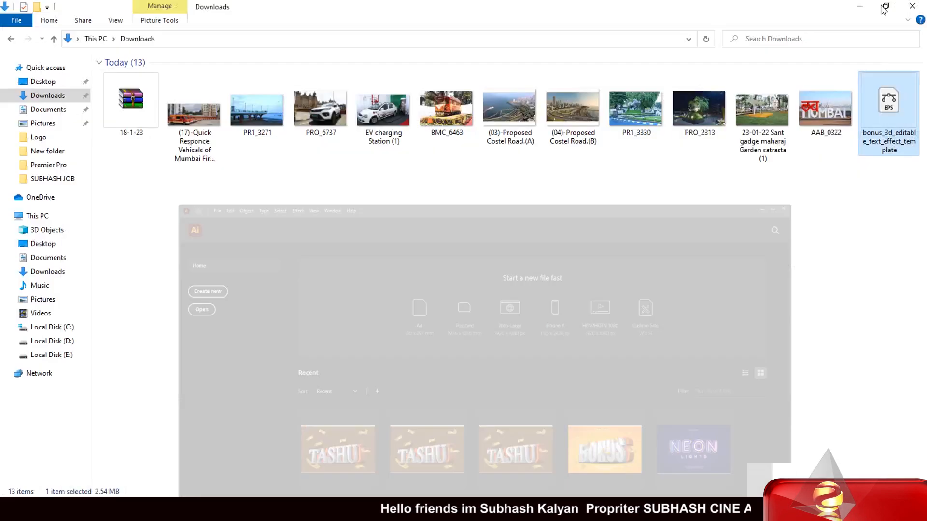
left_click_drag(886, 130, 482, 311)
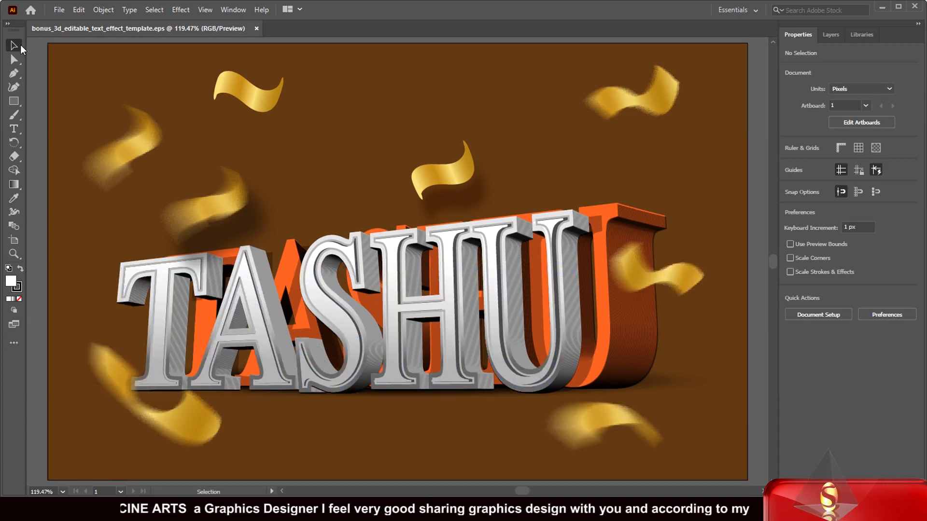
Replace the 3D text's wording by retyping it as TASHU in capital letters.
left_click(15, 132)
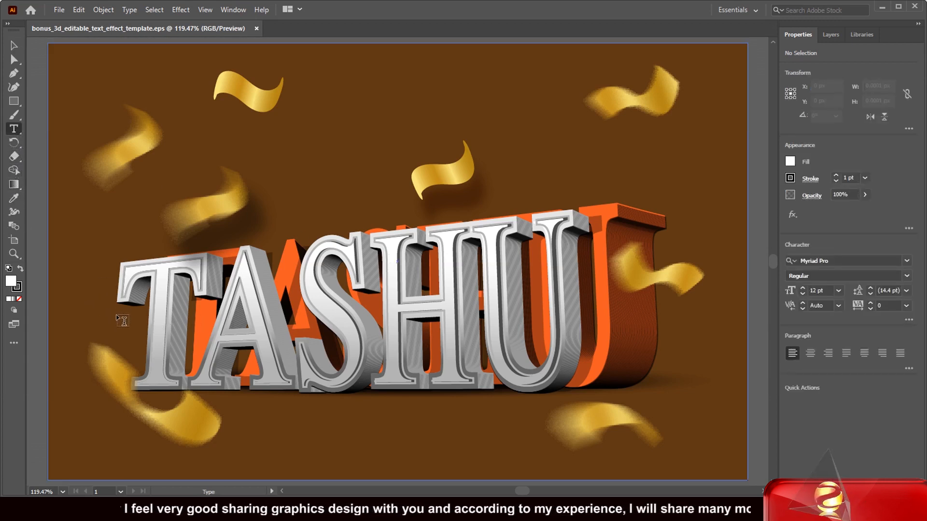
left_click_drag(135, 319, 628, 327)
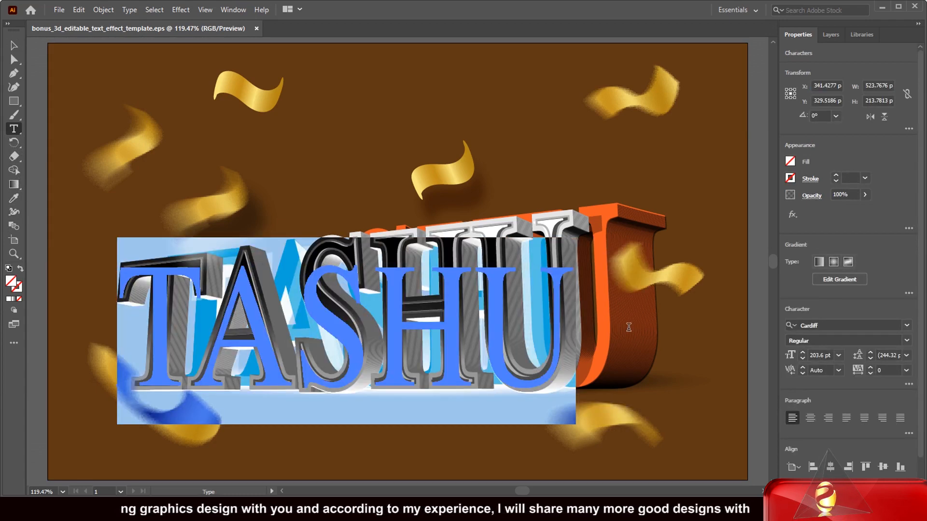
type("T")
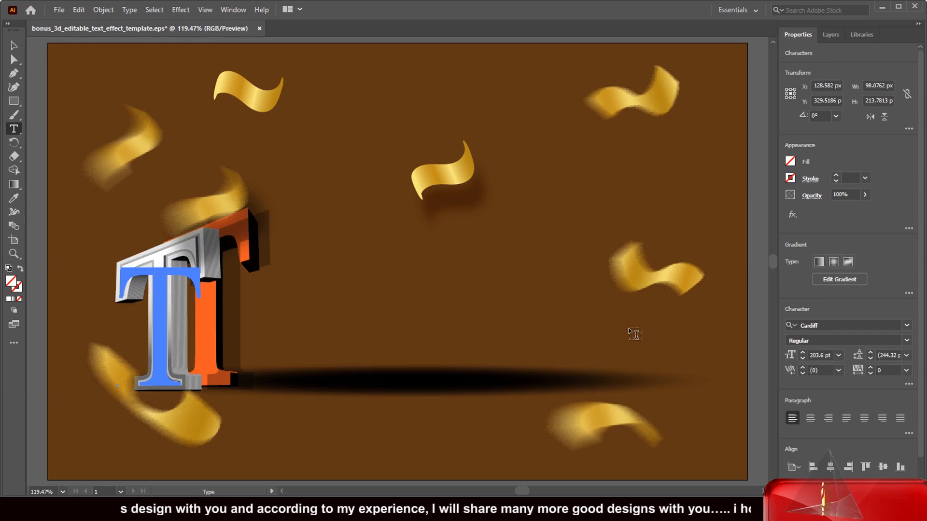
type("a")
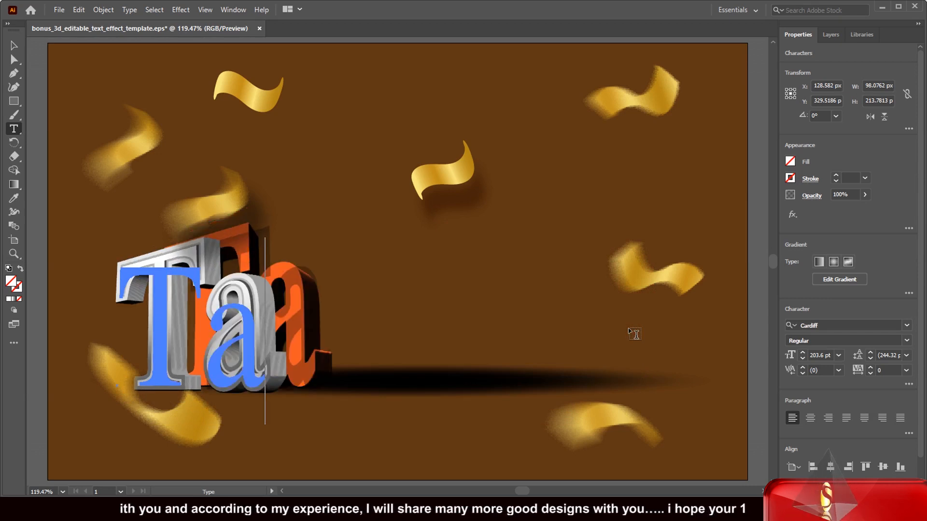
key("BackSpace")
type("A")
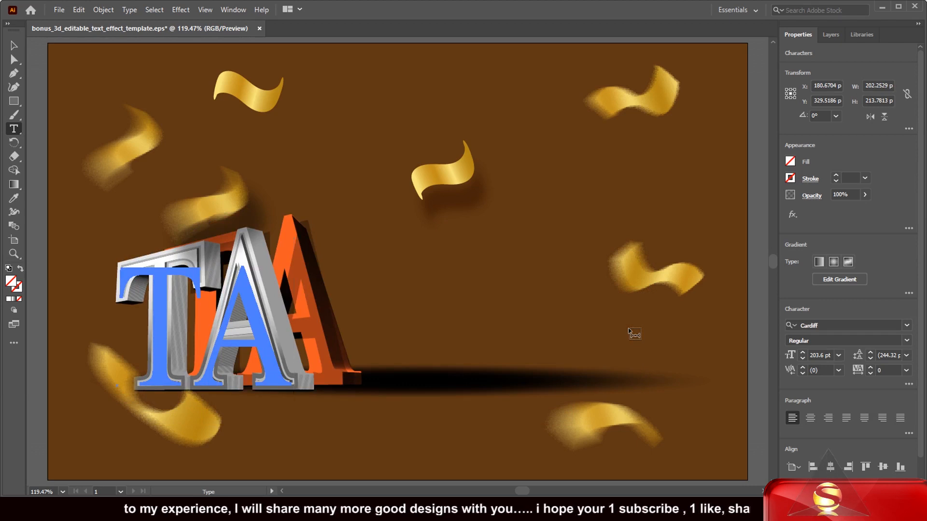
type("S")
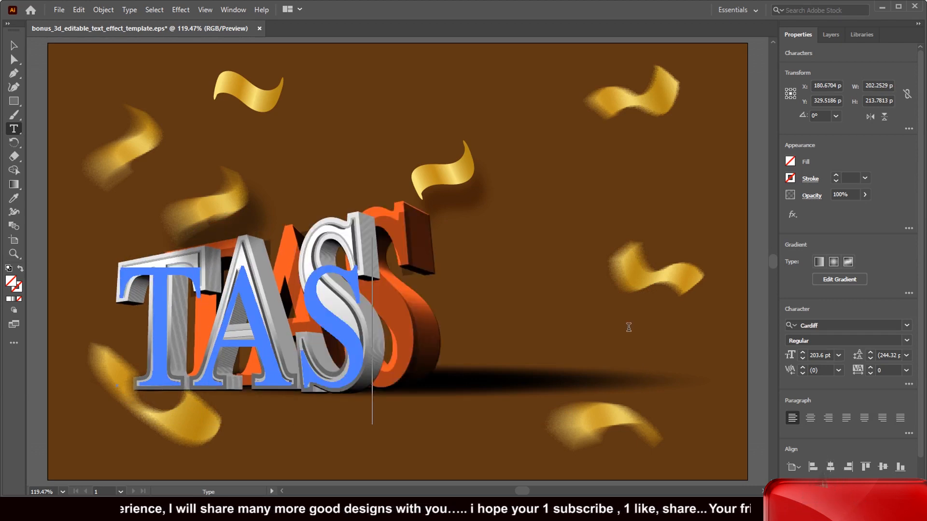
type("HU")
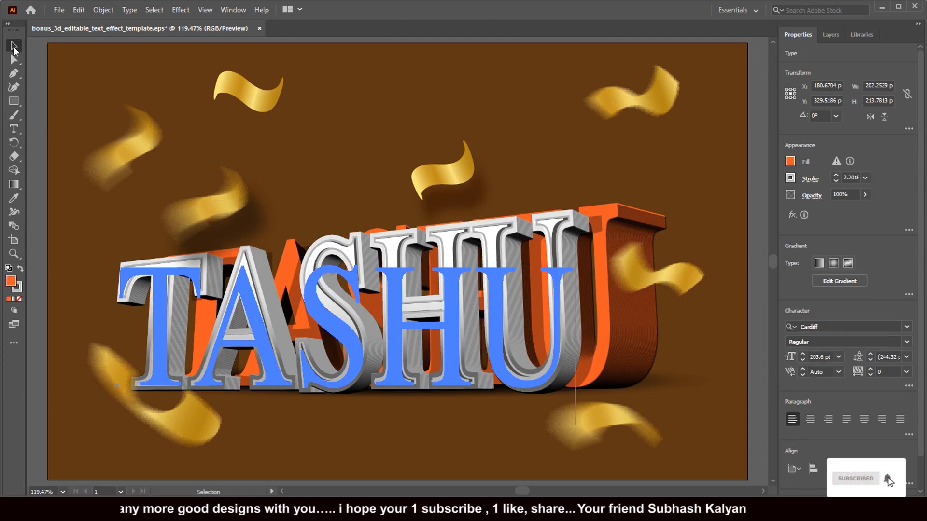
left_click(13, 45)
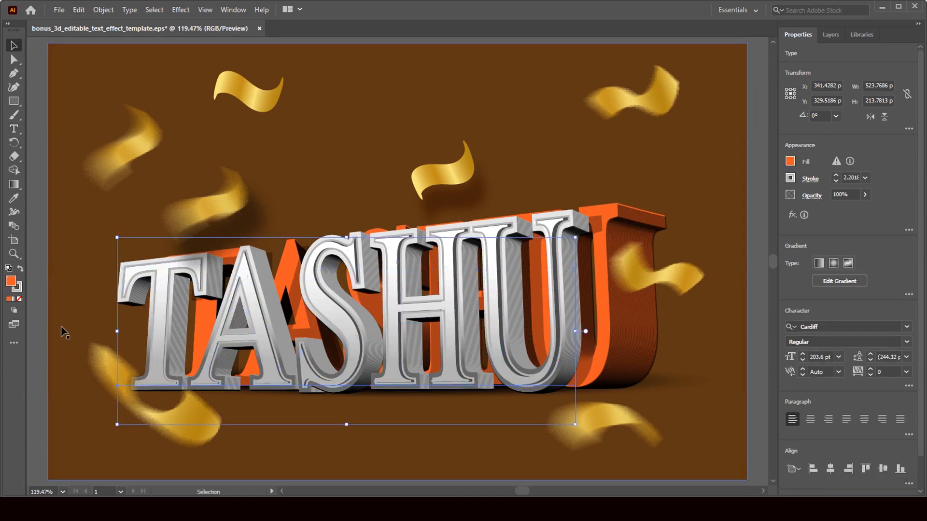
Browse the font previews for the TASHU text and change its font to AKRUTI003.
left_click(14, 128)
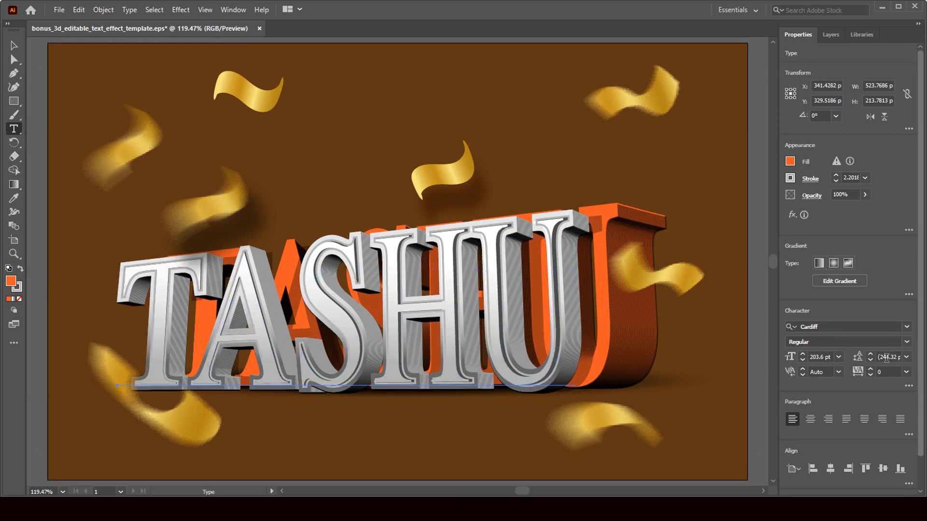
left_click(907, 326)
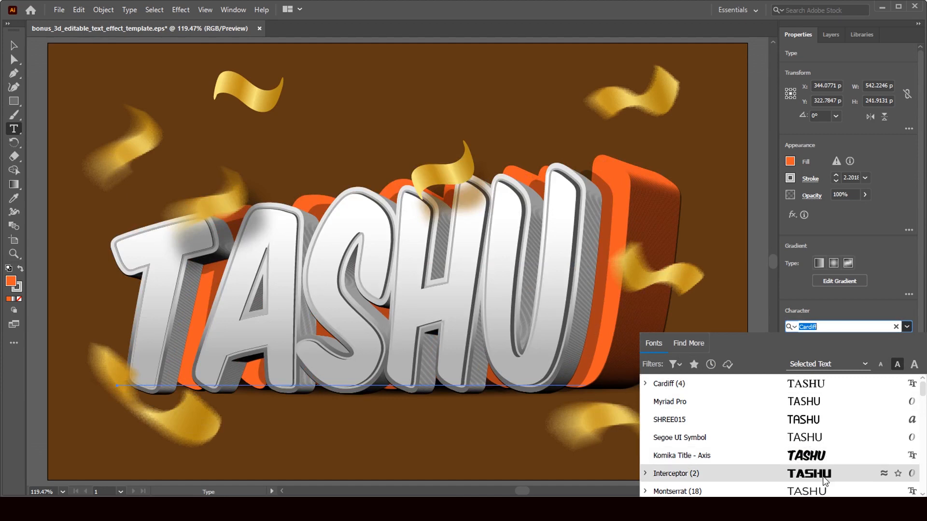
scroll(825, 480, "down", 5)
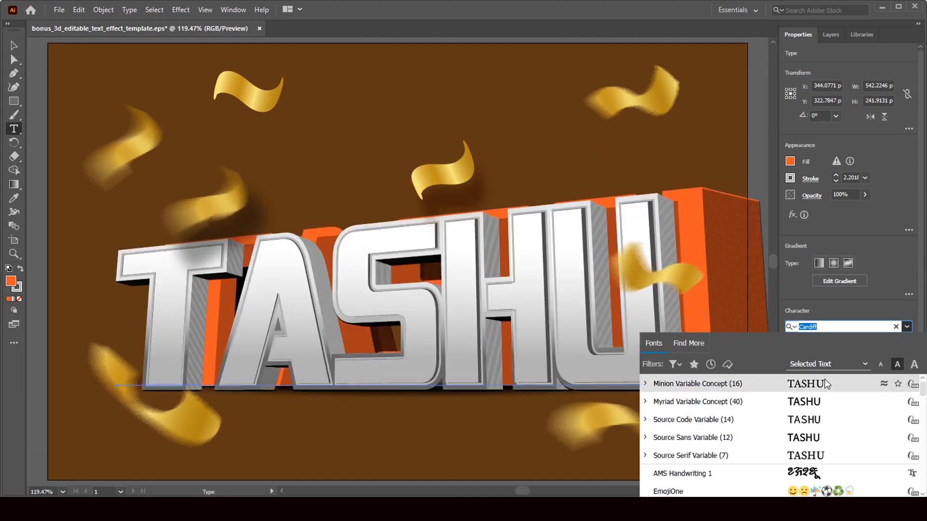
scroll(820, 416, "down", 10)
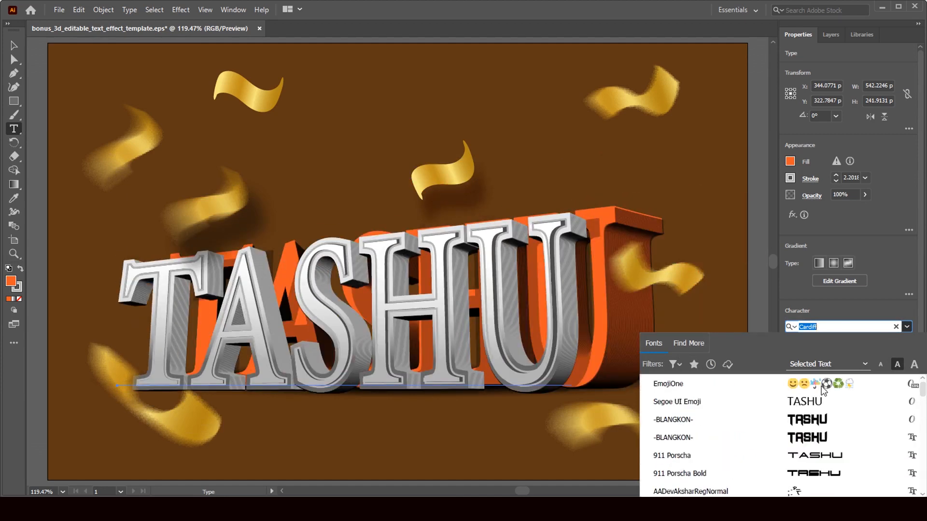
scroll(815, 449, "down", 3)
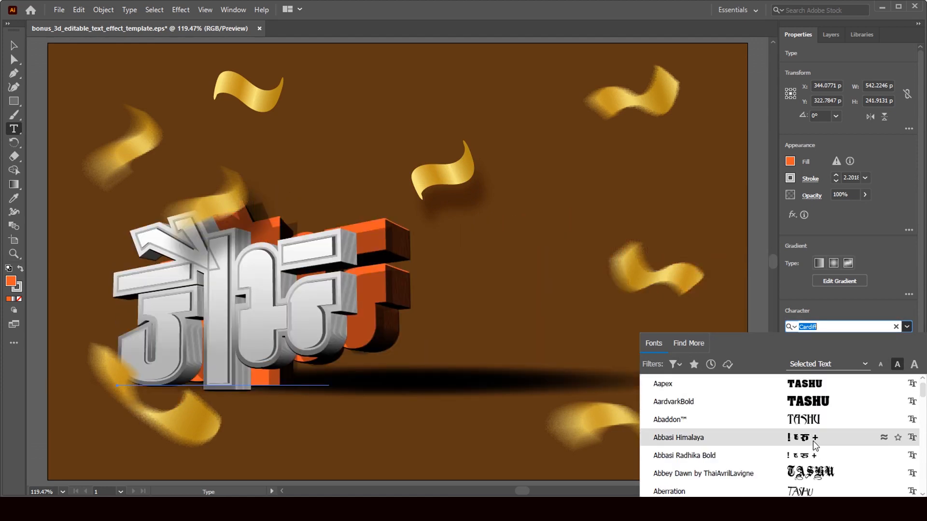
scroll(815, 444, "down", 3)
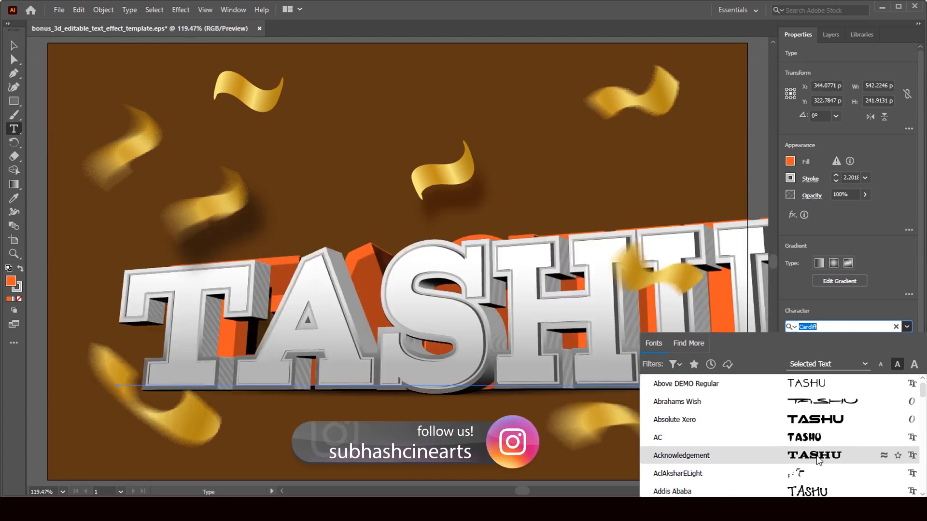
scroll(817, 458, "down", 3)
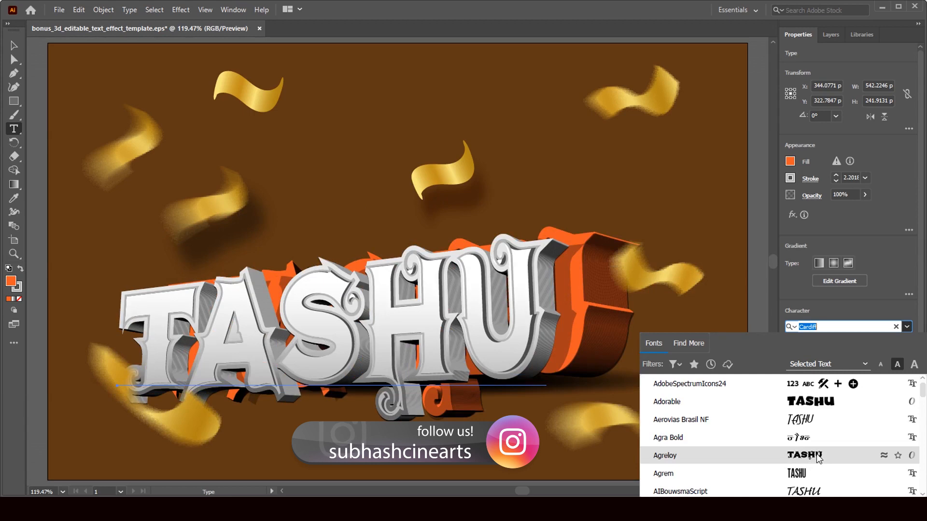
scroll(818, 454, "down", 5)
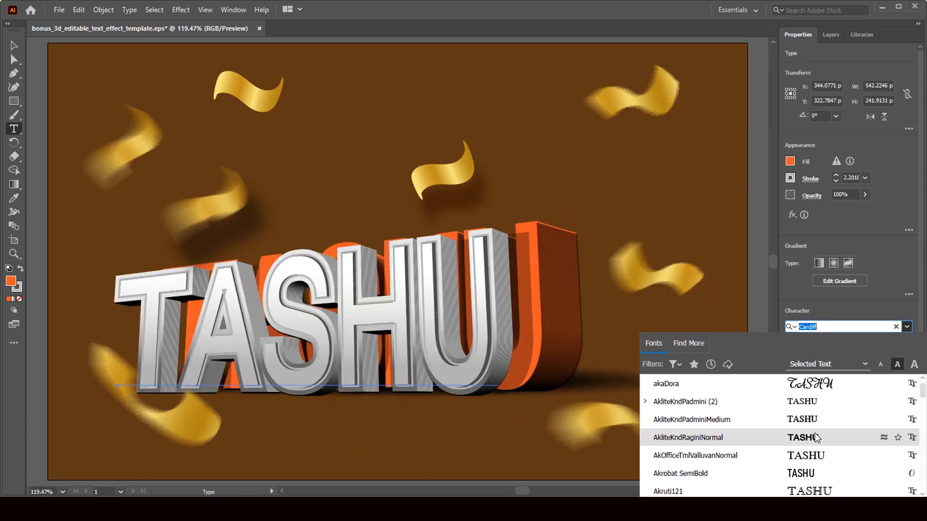
scroll(818, 437, "down", 3)
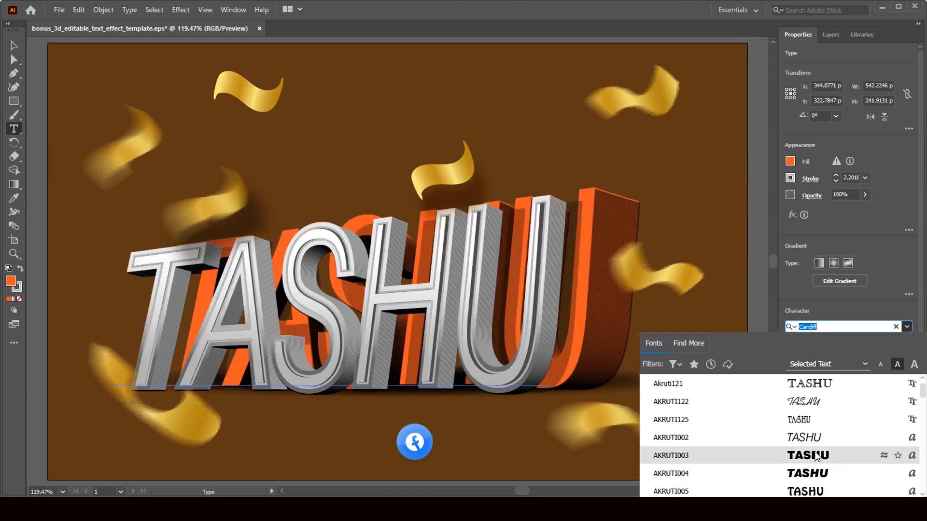
left_click(817, 456)
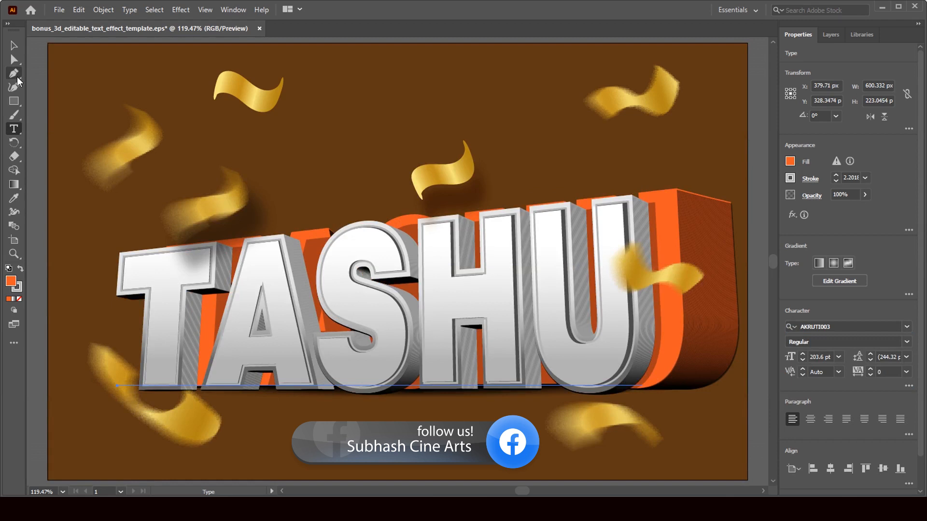
Move the TASHU text slightly up and to the left on the artboard, to about X 357 px, Y 300 px.
left_click(14, 45)
left_click(401, 263)
left_click_drag(479, 304, 468, 302)
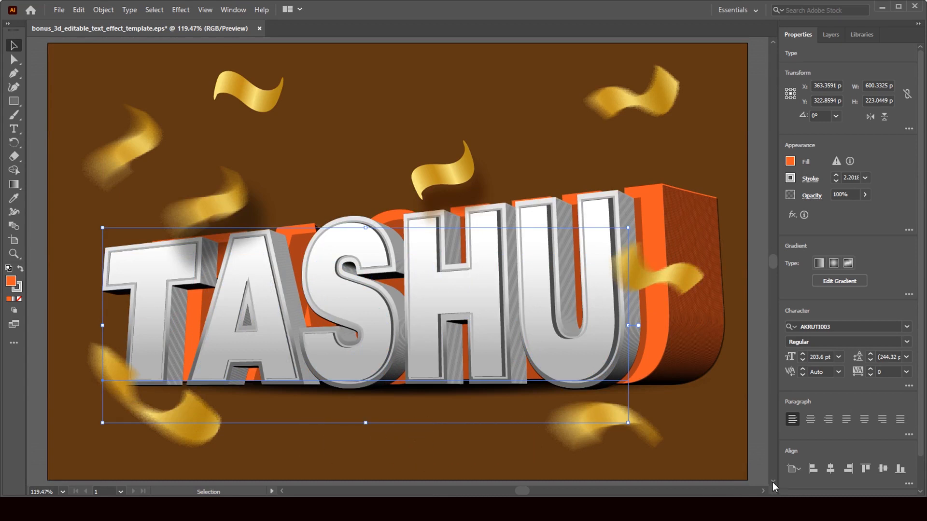
left_click_drag(444, 317, 411, 308)
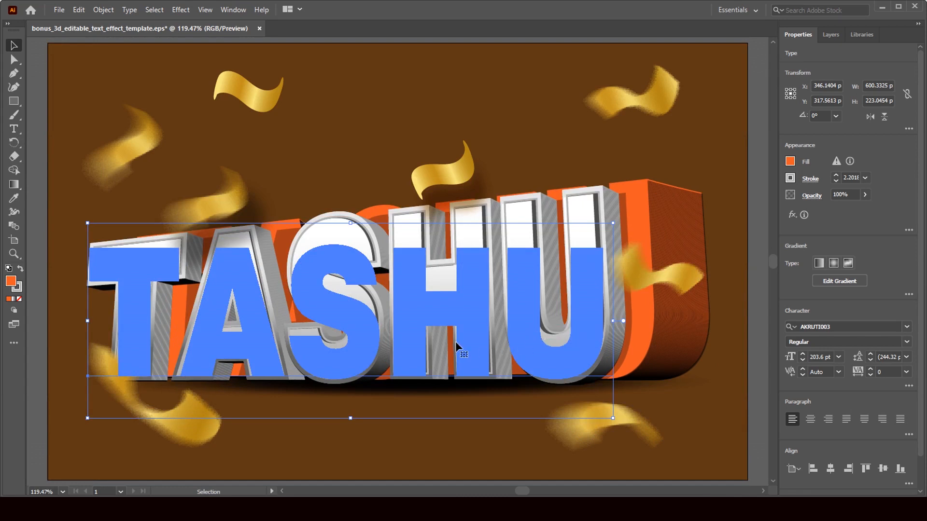
mouse_move(412, 305)
left_mouse_down()
mouse_move(414, 279)
mouse_move(416, 300)
left_mouse_up()
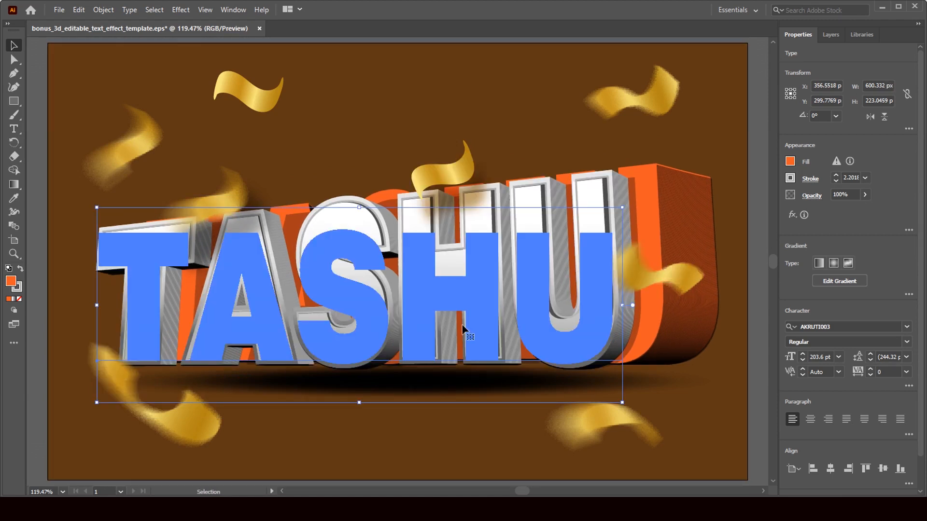
Hide all eight gold ribbon groups above the TASHU text in Layer 1, one after another.
left_click(828, 33)
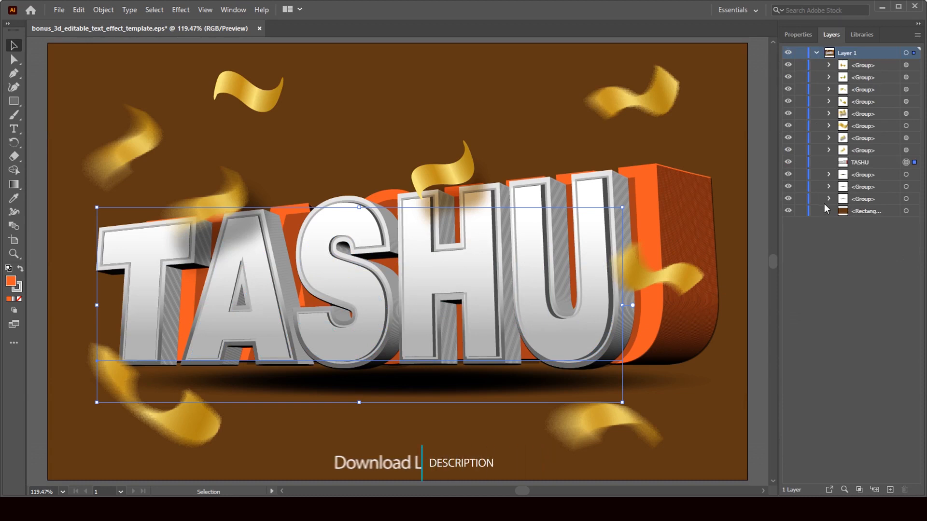
left_click(788, 66)
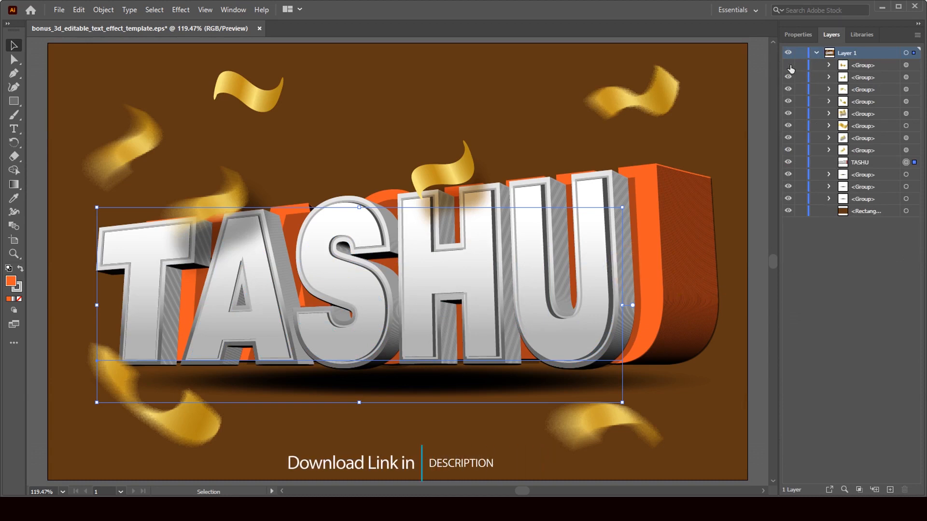
left_click(789, 65)
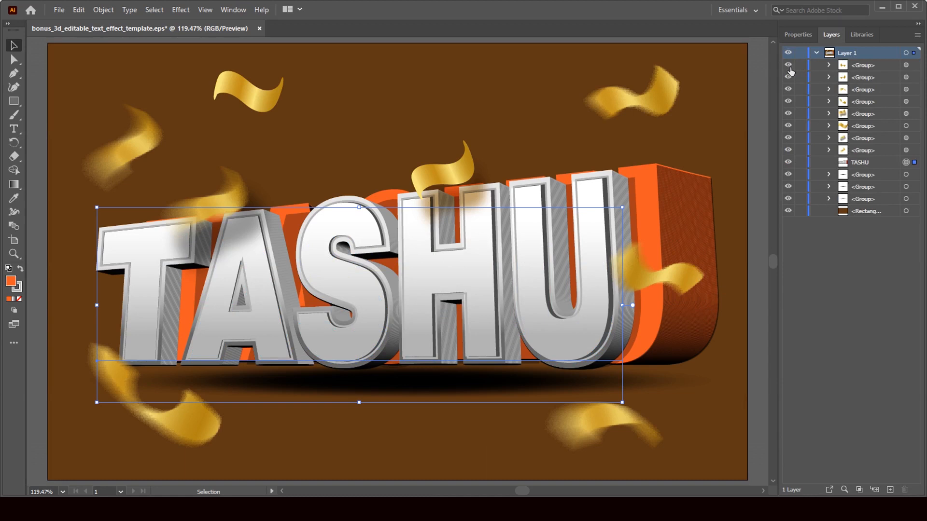
left_click_drag(788, 66, 788, 77)
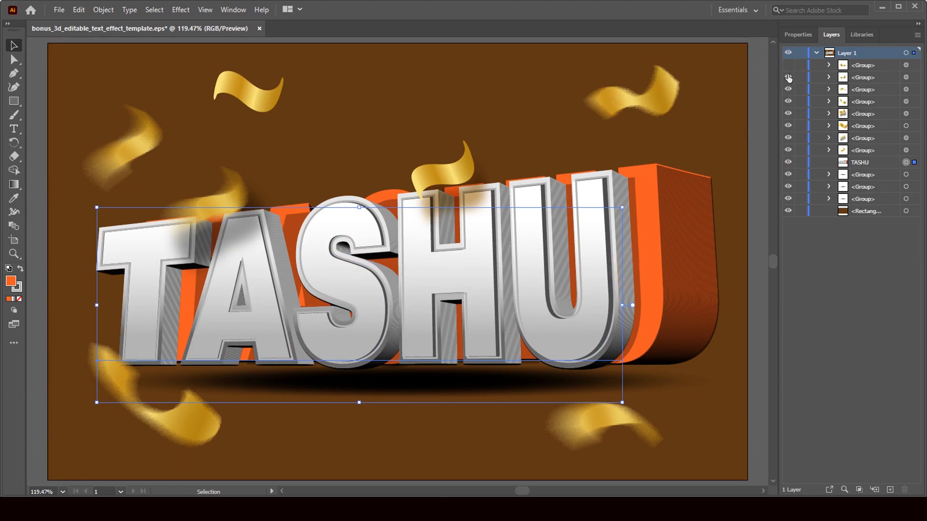
left_click(788, 91)
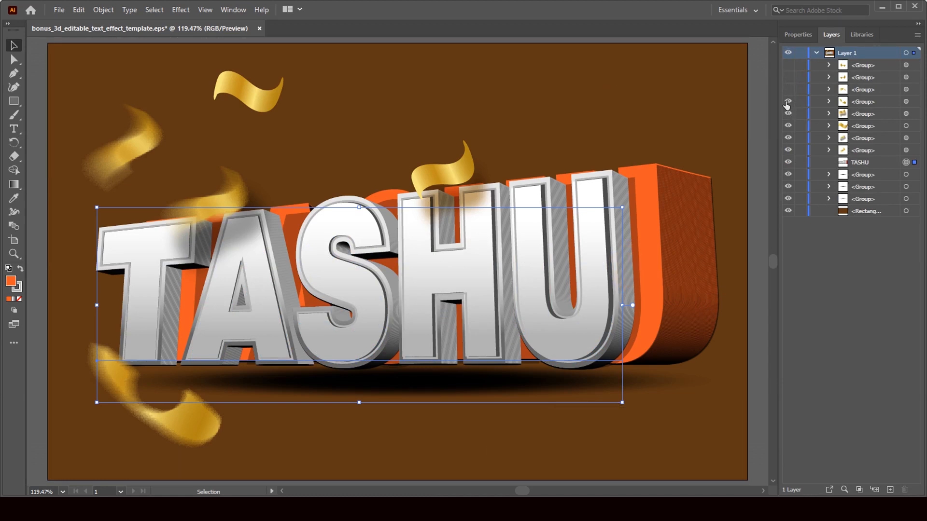
left_click(787, 102)
left_click(788, 124)
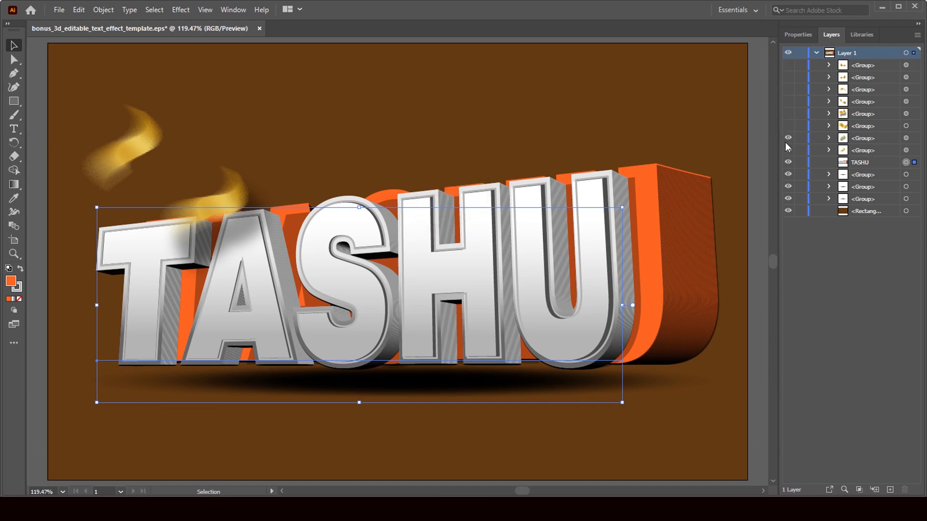
left_click(789, 140)
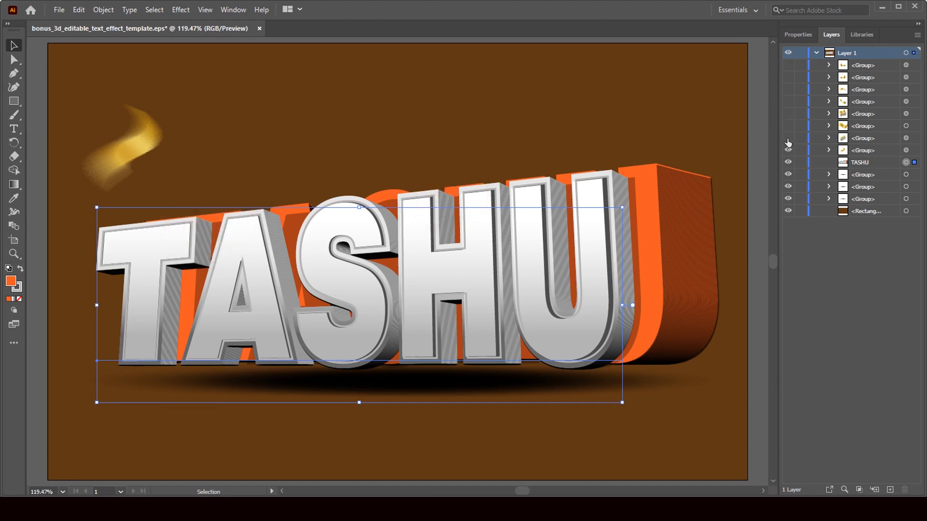
left_click(788, 151)
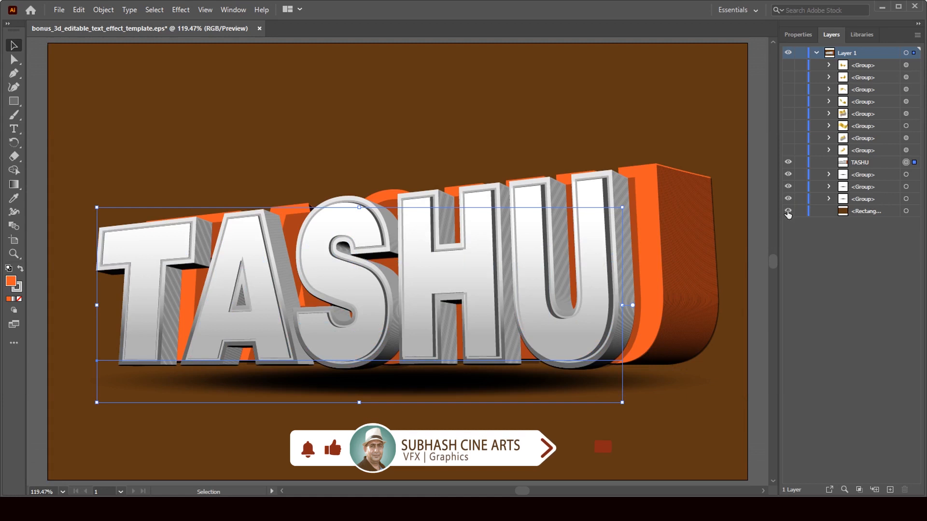
Select the background rectangle and try red and several brown fills on it, ending with a lighter medium brown.
left_click(906, 211)
double_click(875, 211)
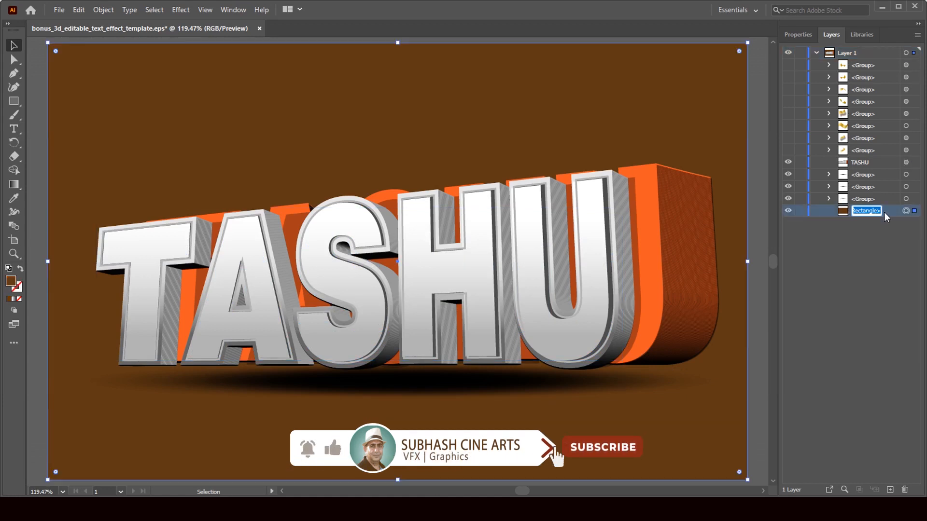
left_click(905, 213)
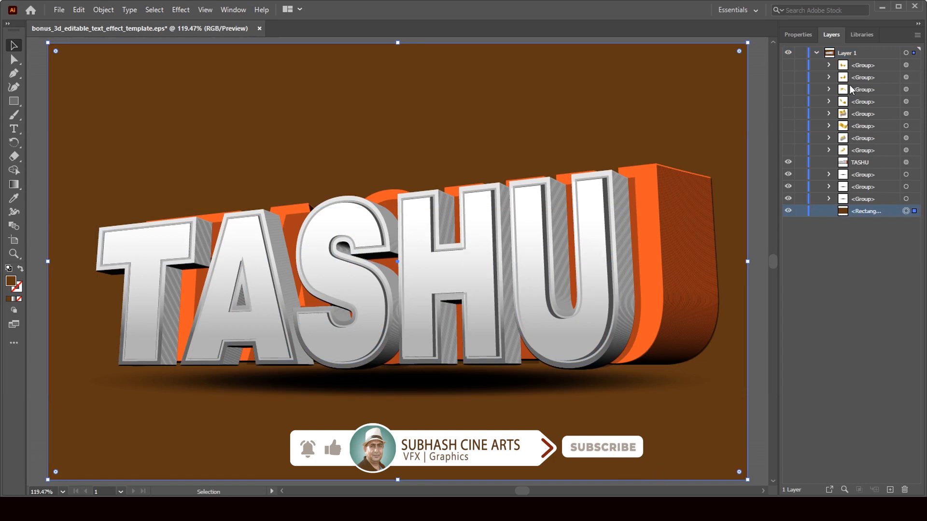
left_click(799, 36)
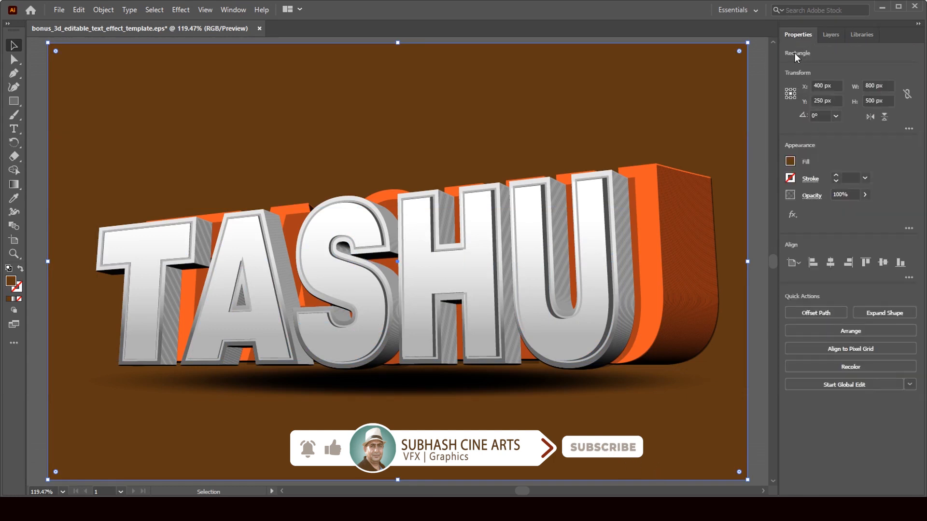
left_click(791, 163)
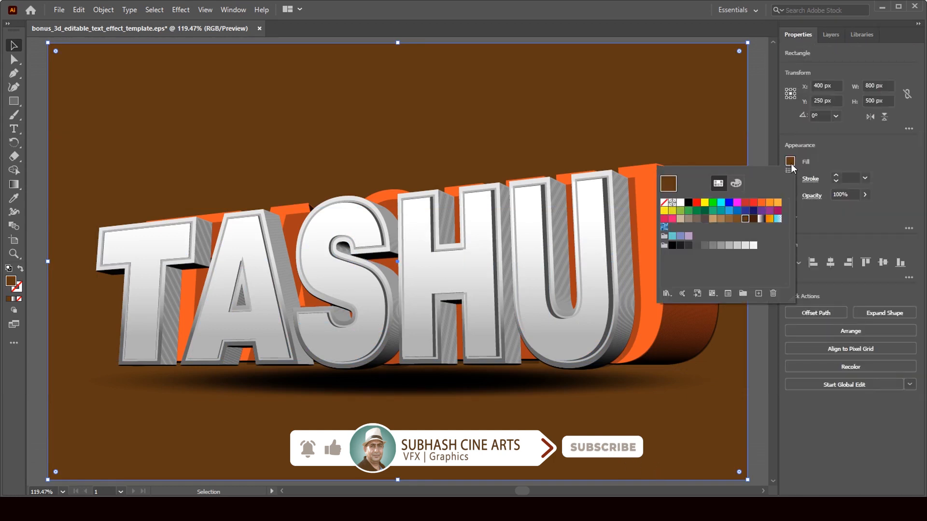
left_click(695, 203)
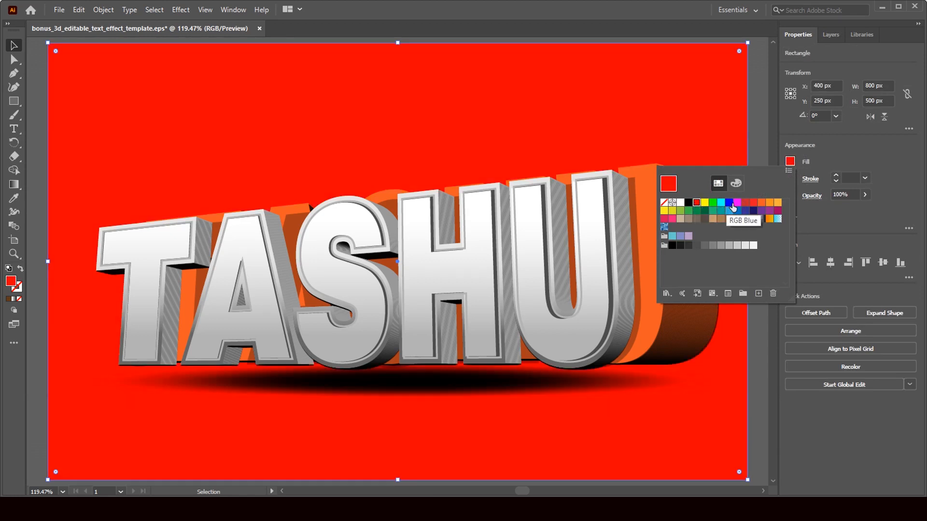
left_click(704, 219)
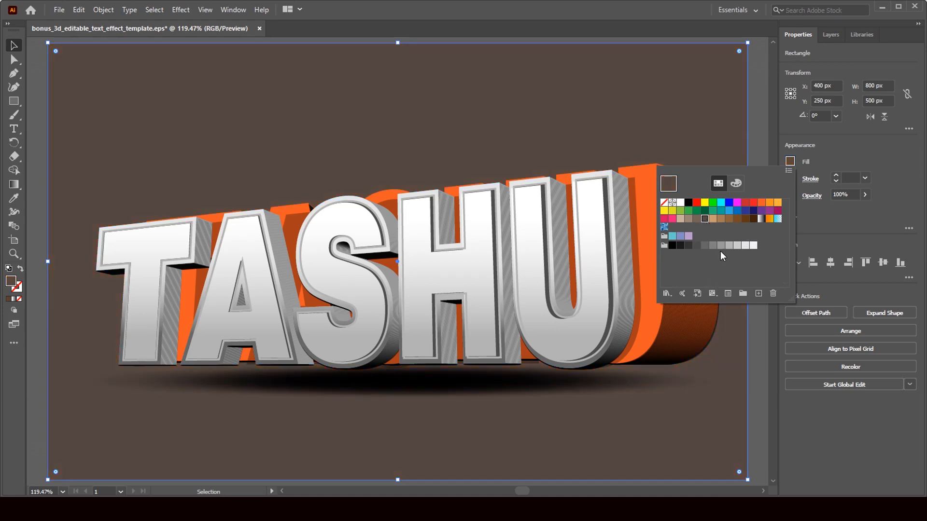
left_click(746, 220)
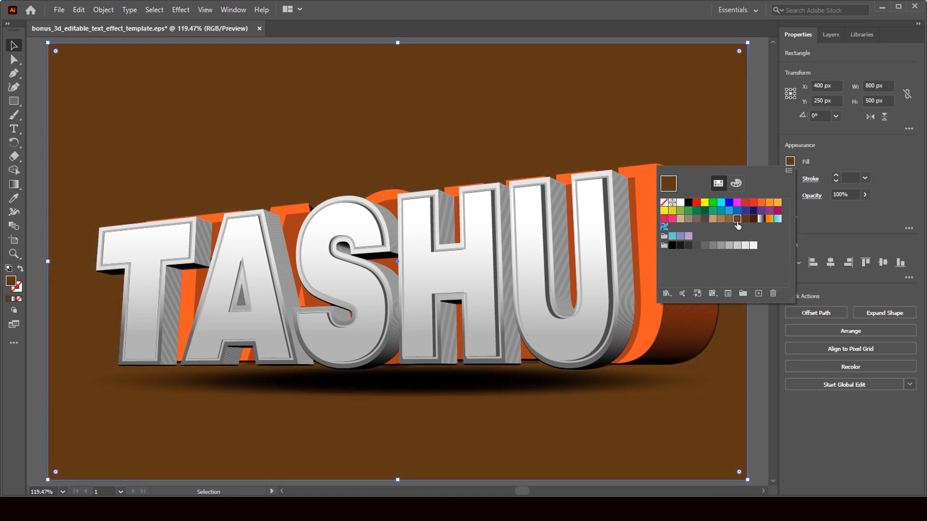
left_click(737, 219)
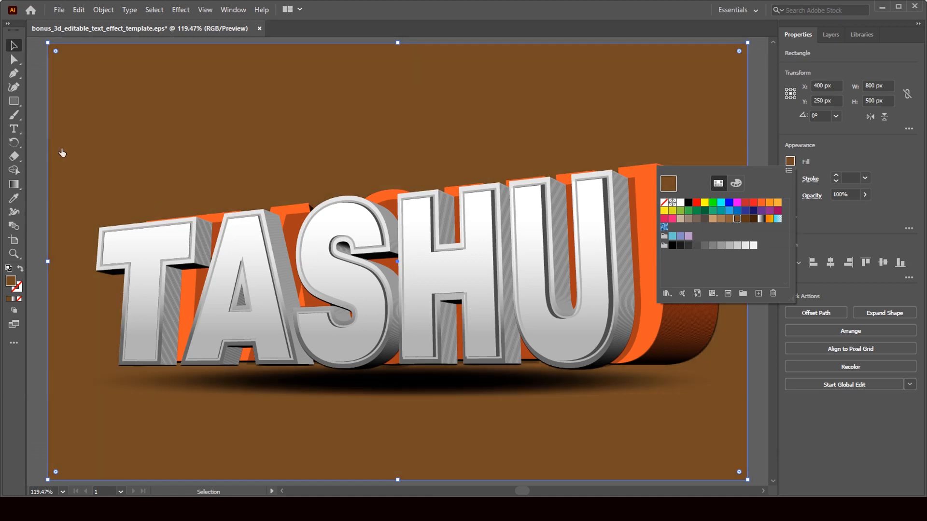
left_click(12, 53)
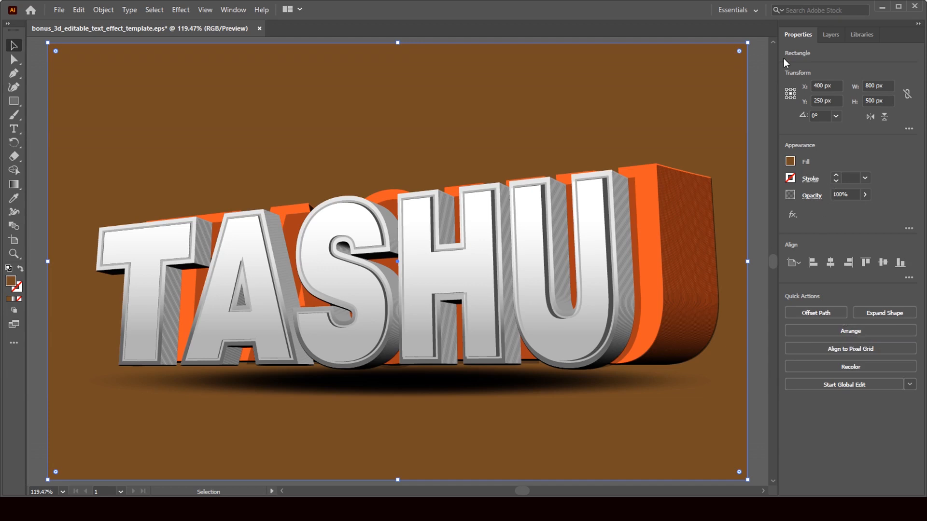
Hide the background rectangle and switch the shadow groups beneath the TASHU text off and on in turn to compare them.
left_click(827, 35)
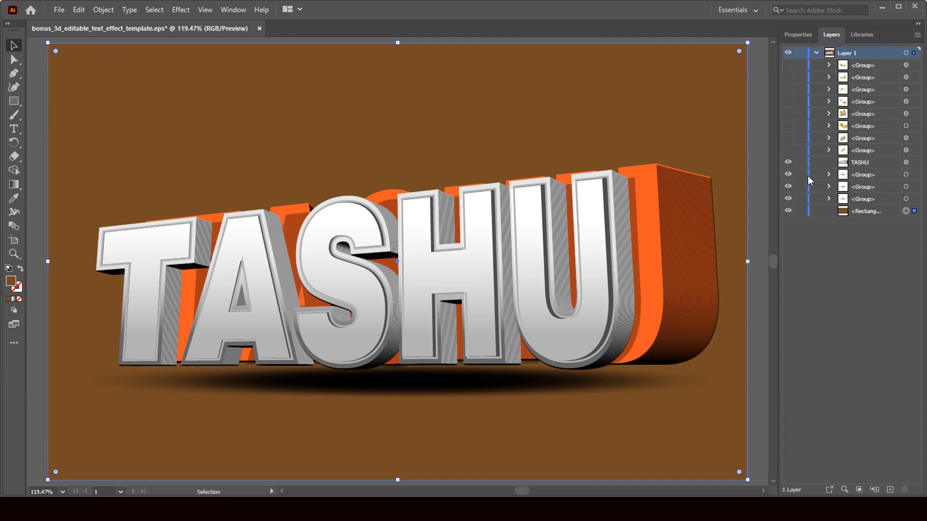
left_click(789, 212)
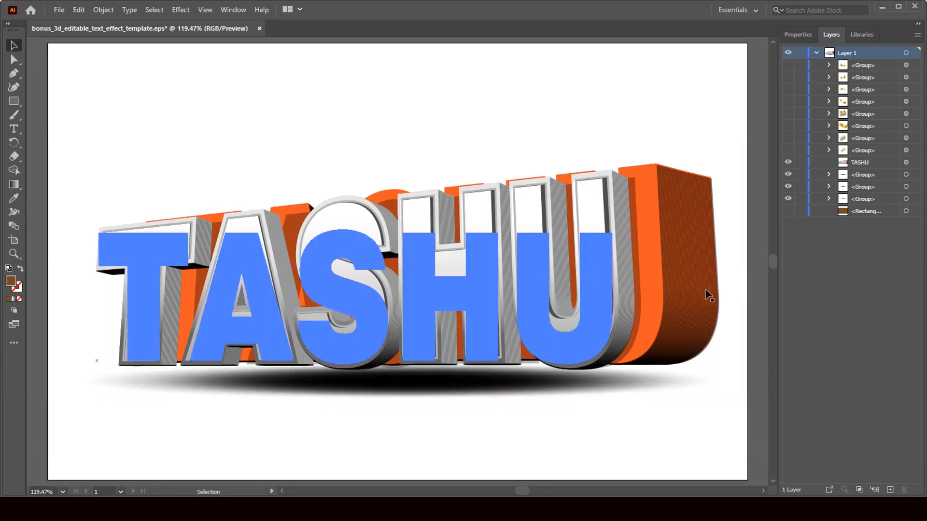
left_click(787, 199)
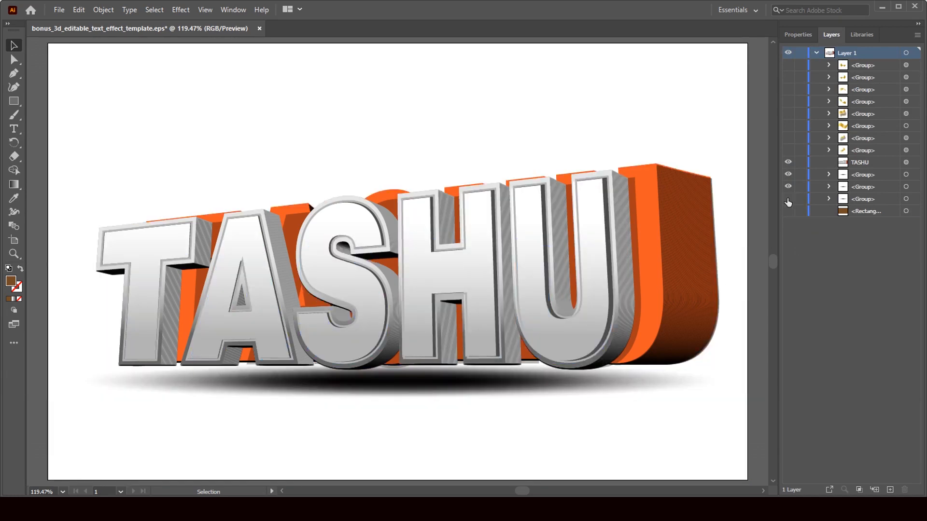
left_click(788, 200)
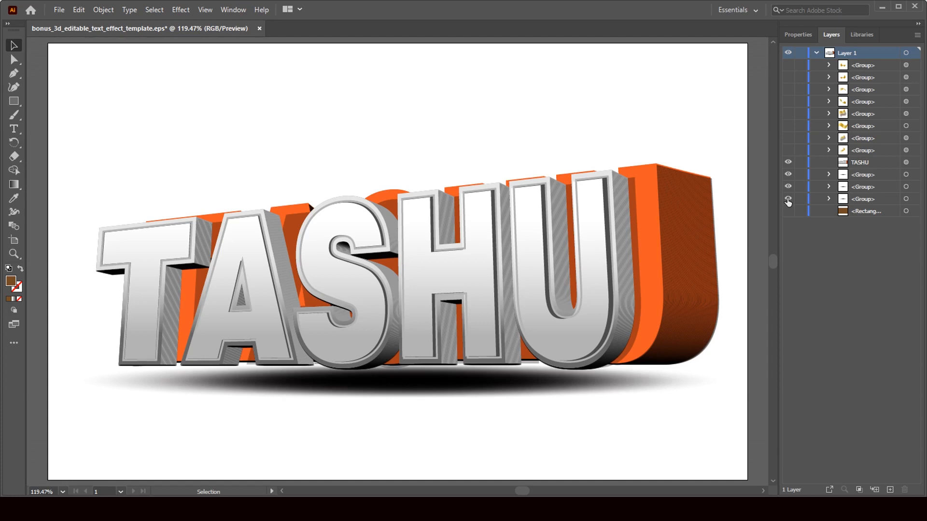
left_click_drag(787, 202, 787, 190)
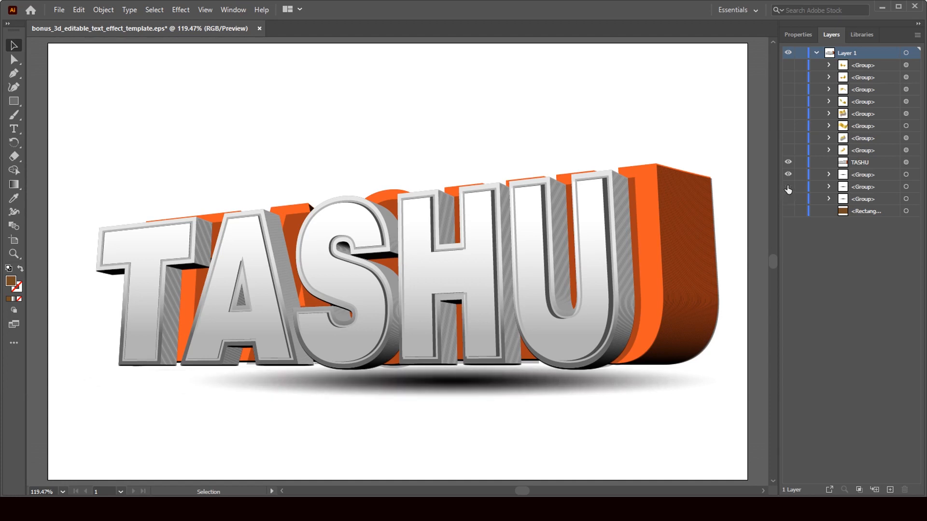
left_click(787, 188)
left_click(789, 174)
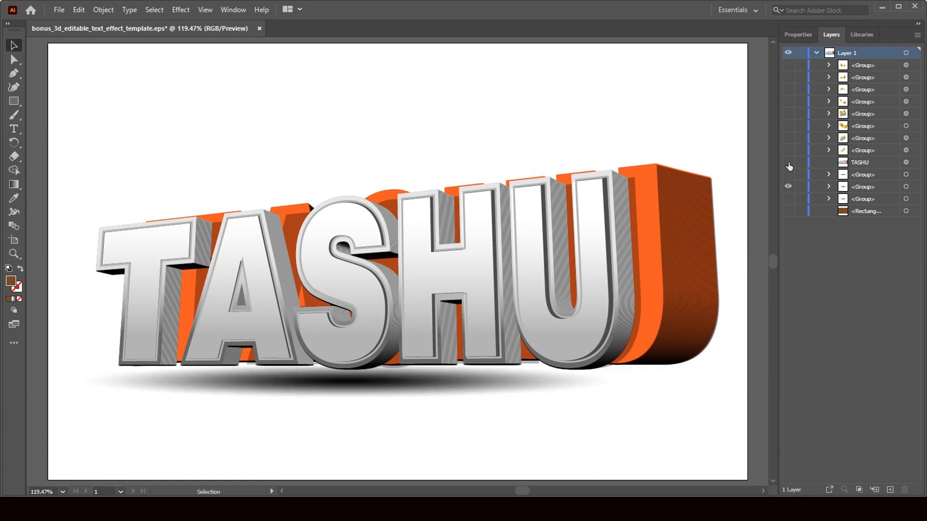
Switch the TASHU text object off and on, and show the lowest shadow group and the background rectangle again.
left_click(788, 163)
left_click(788, 163)
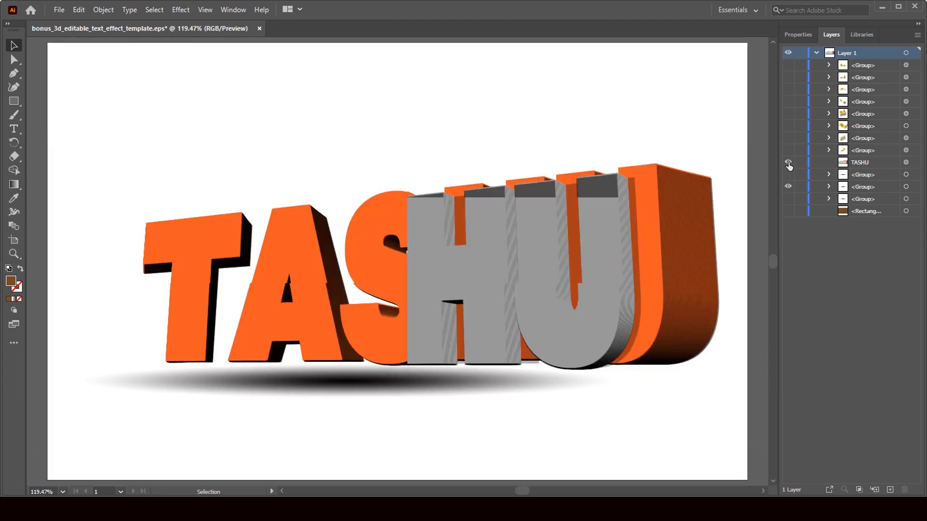
left_click(788, 199)
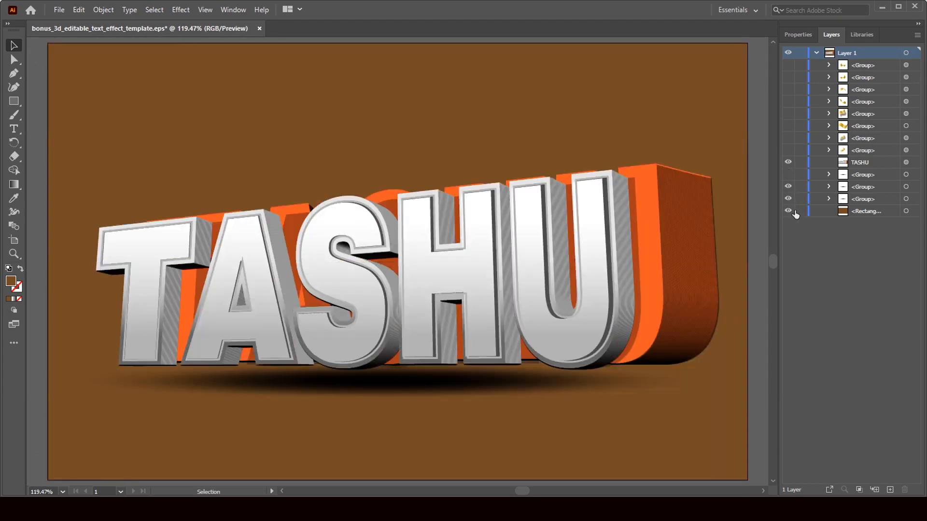
Show all eight gold ribbon groups and the remaining hidden shadow group again in Layer 1.
left_click(788, 150)
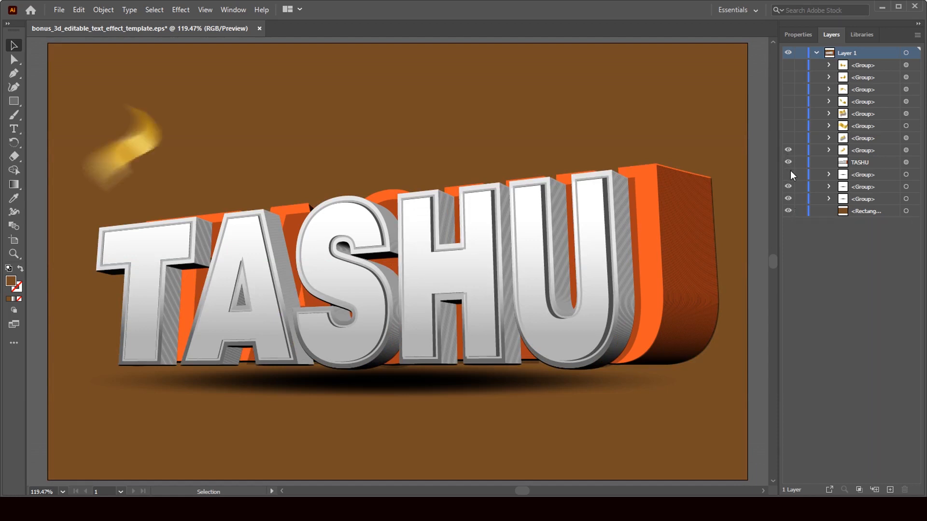
left_click(788, 138)
left_click(788, 126)
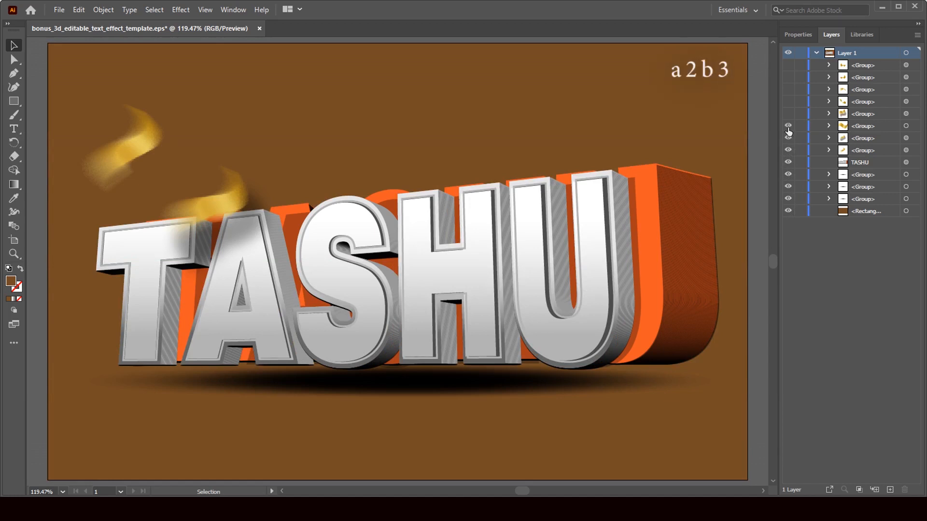
left_click(788, 113)
left_click(788, 102)
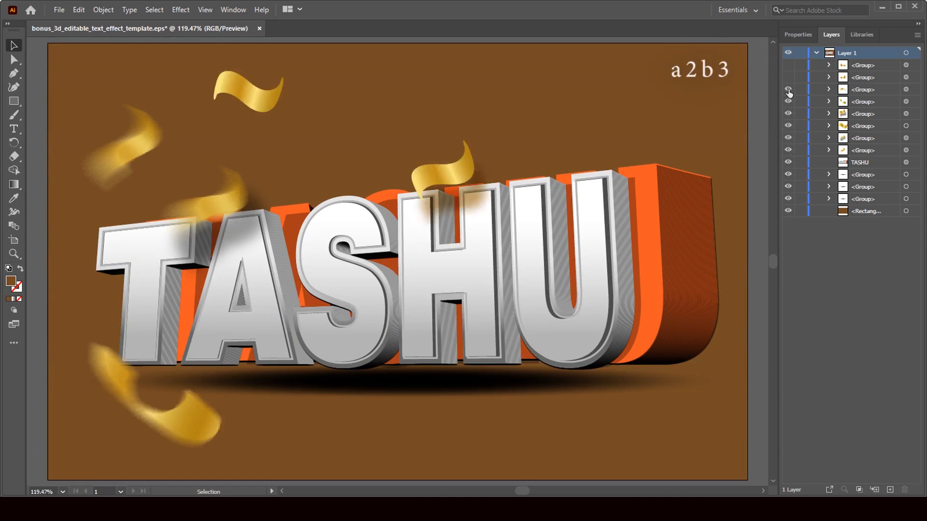
left_click(788, 90)
left_click(788, 77)
left_click(789, 65)
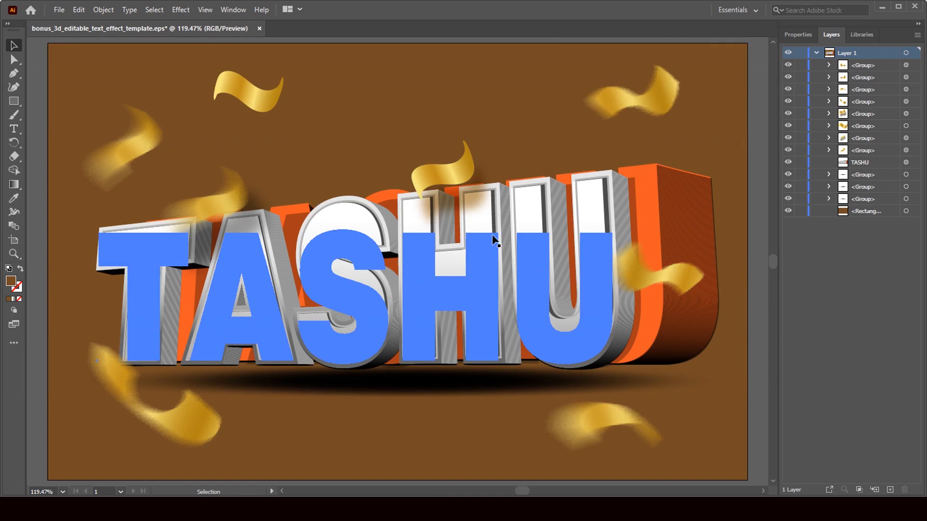
Hide the brown background rectangle so only the text, shadows and ribbons are shown.
left_click(788, 211)
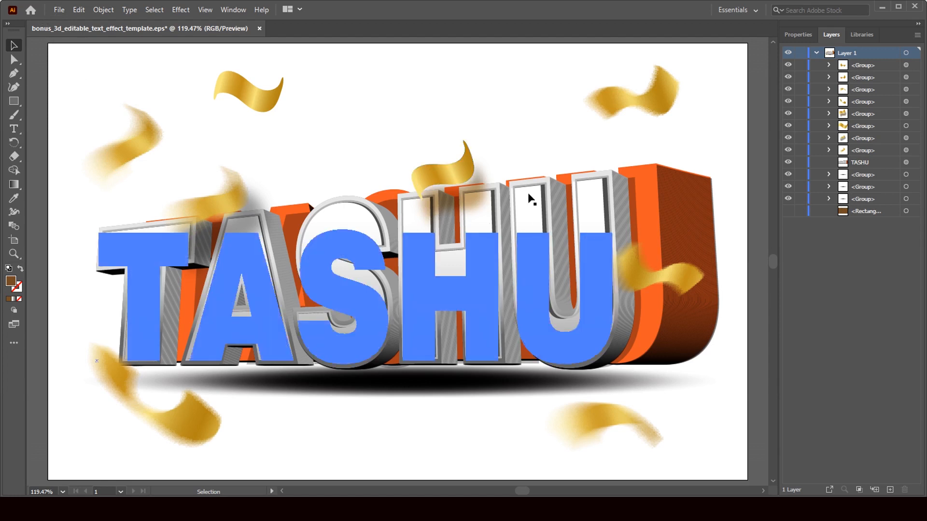
left_click_drag(506, 77, 419, 79)
Look through the file types offered by Save As for the template, and leave the dialog without saving.
left_click(57, 10)
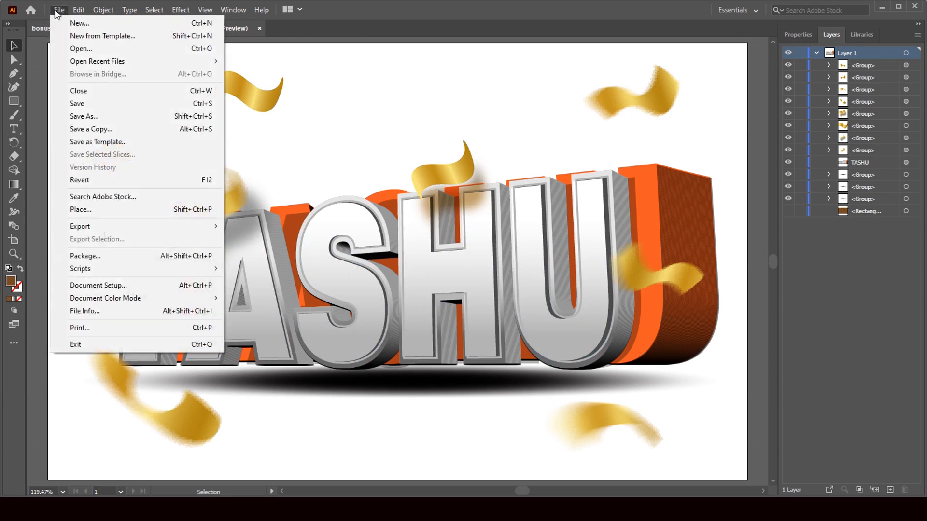
left_click(106, 120)
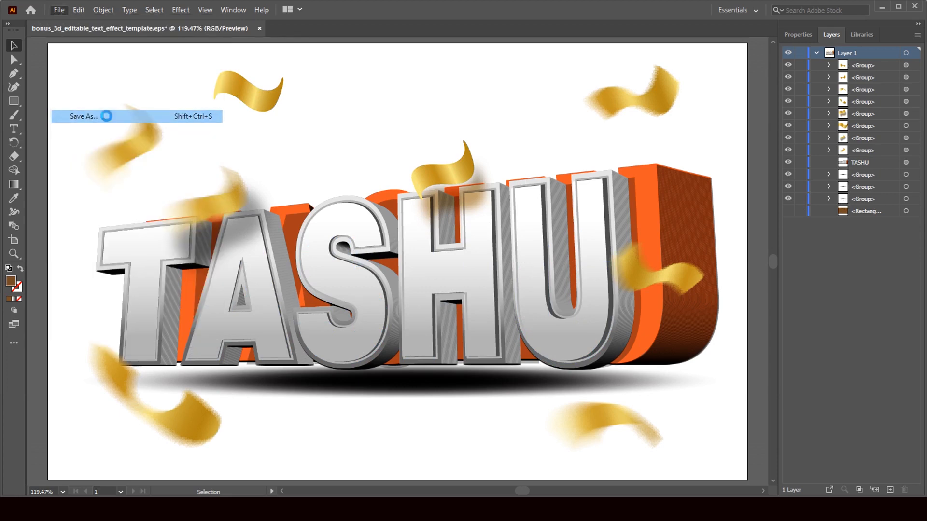
left_click(166, 237)
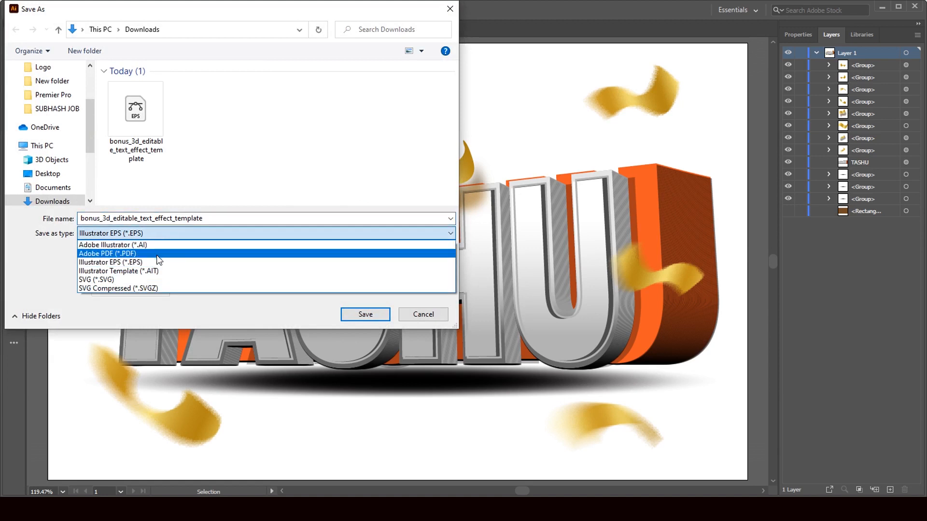
left_click(425, 320)
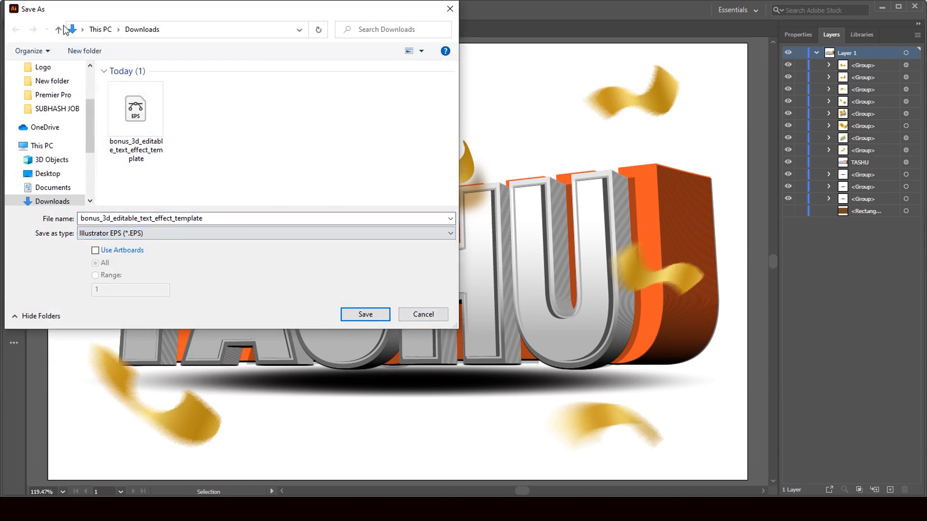
left_click(423, 314)
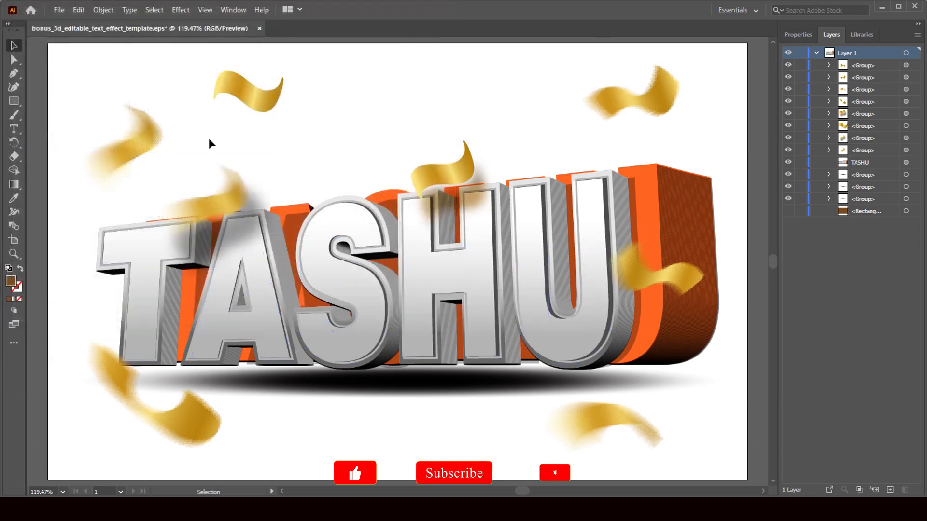
Export the artwork as a PNG to the Desktop, replacing the existing file, at 1200 ppi with type-optimized anti-aliasing and a transparent background.
left_click(55, 9)
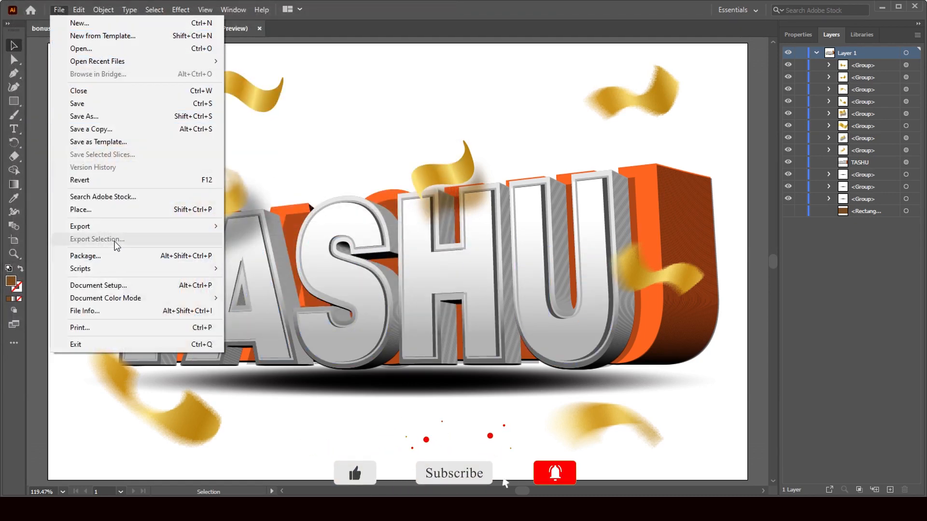
mouse_move(117, 225)
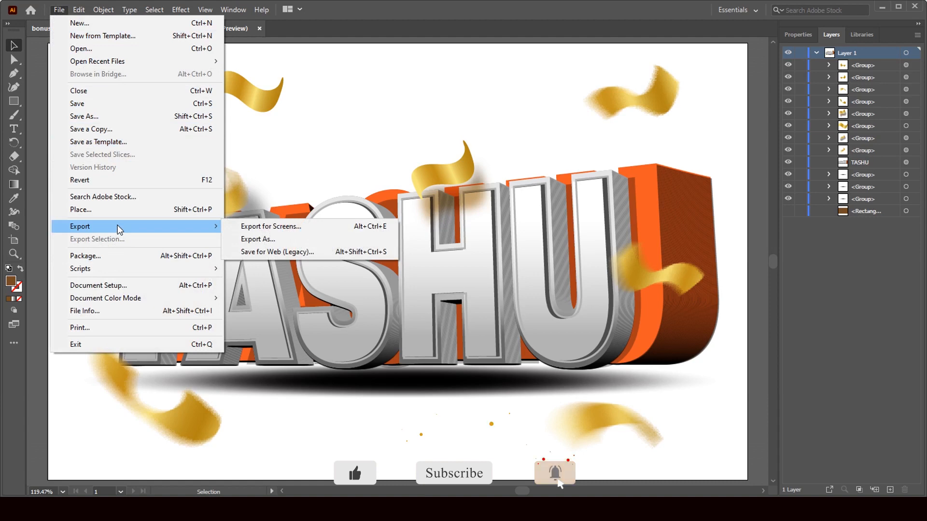
left_click(260, 239)
left_click(251, 235)
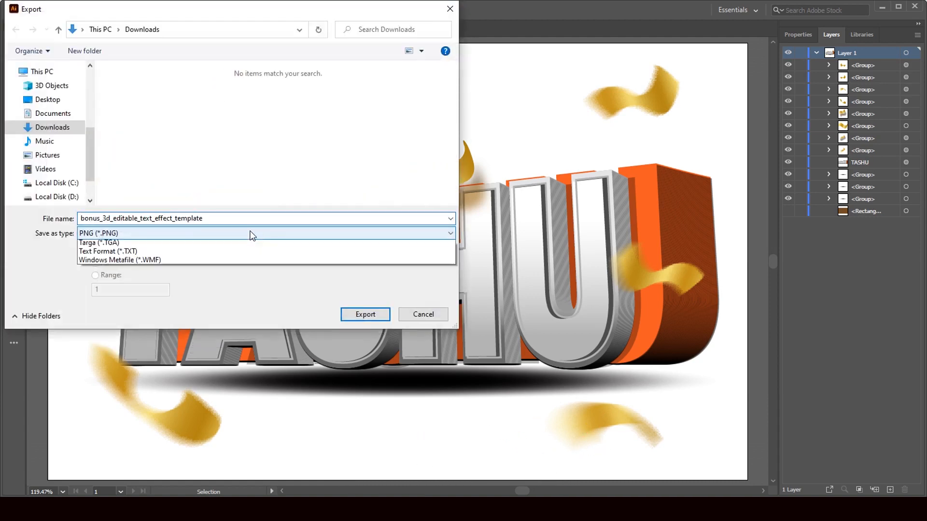
left_click(250, 236)
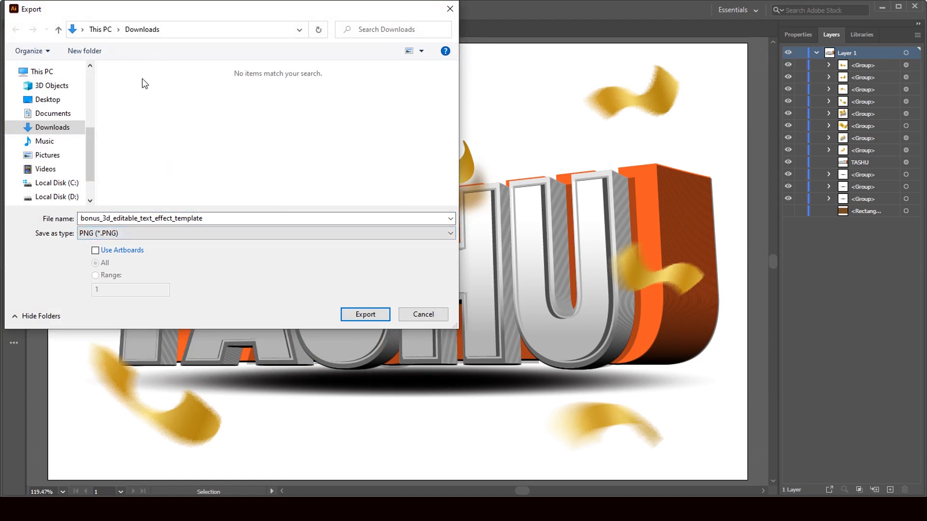
left_click(58, 103)
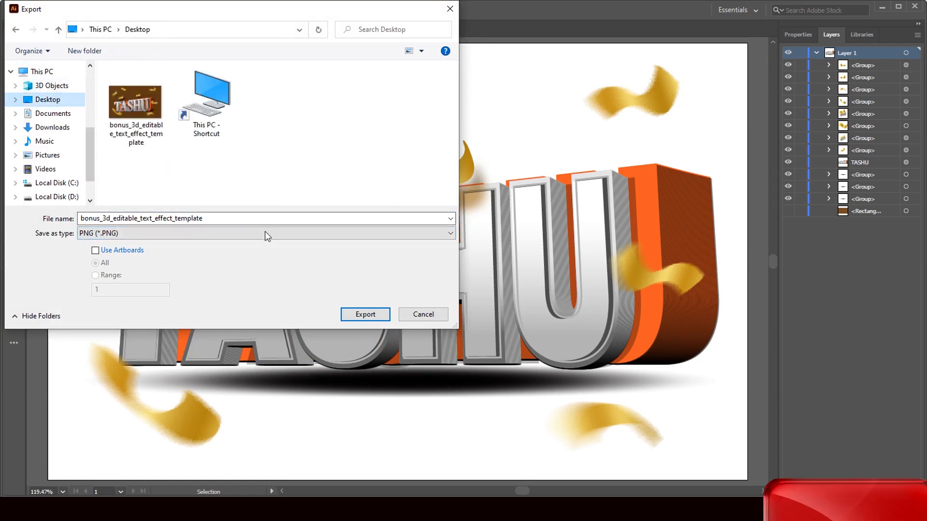
left_click(365, 315)
left_click(504, 302)
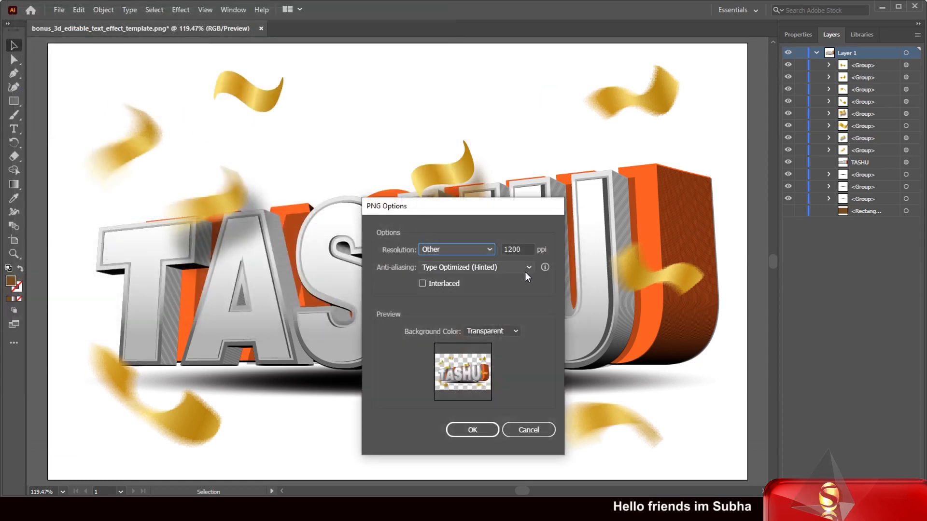
left_click(473, 429)
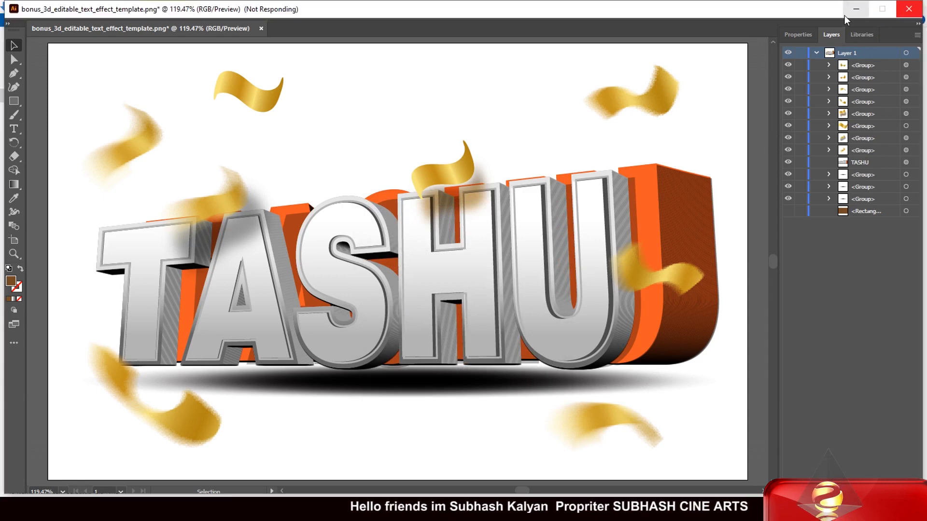
Switch to File Explorer, find the exported TASHU PNG on the Desktop and bring it into the open CorelDRAW document.
left_click(857, 10)
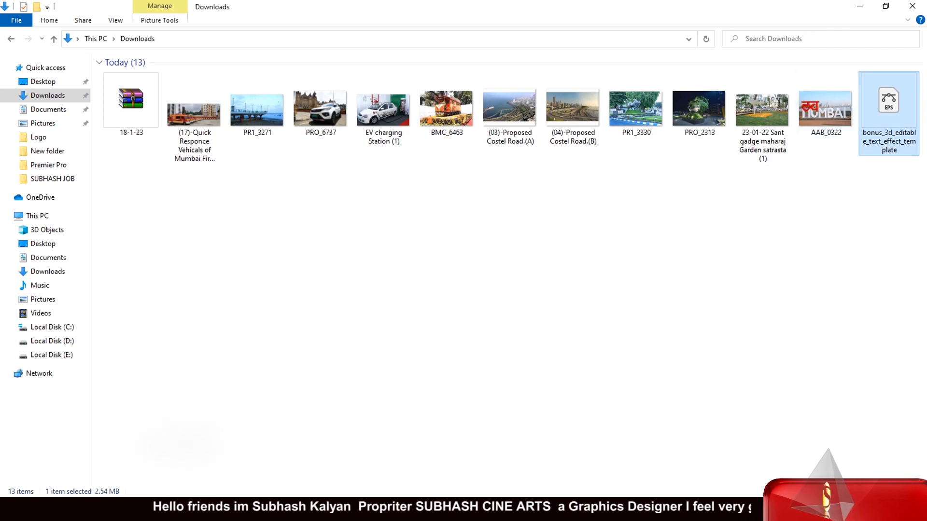
left_click(48, 81)
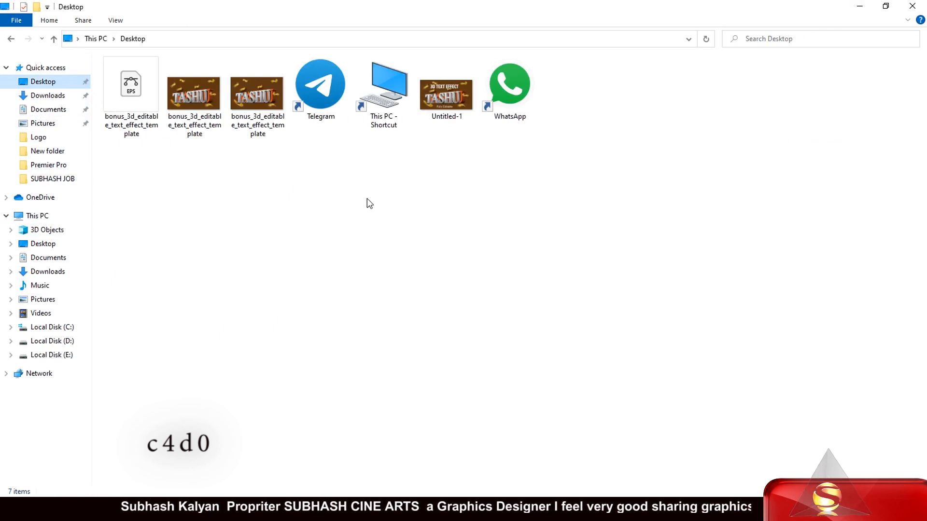
left_click(263, 125)
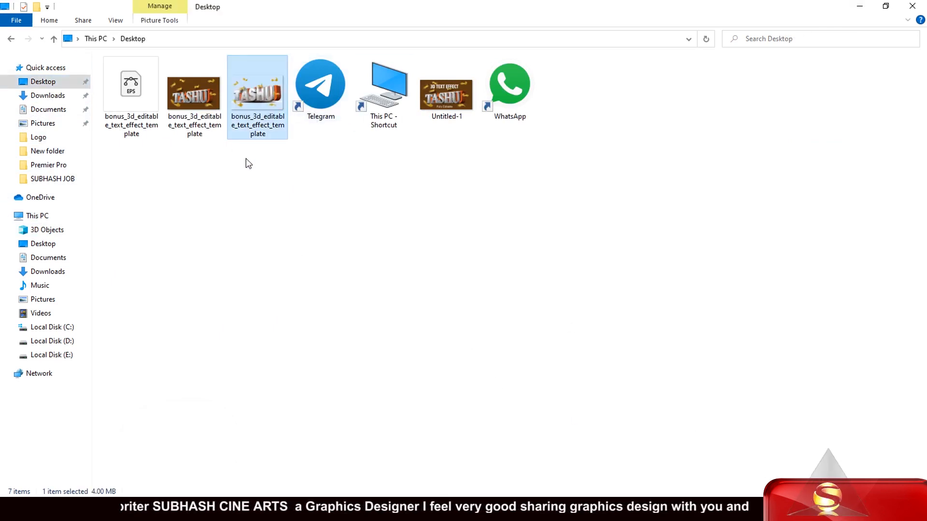
left_click_drag(259, 97, 458, 223)
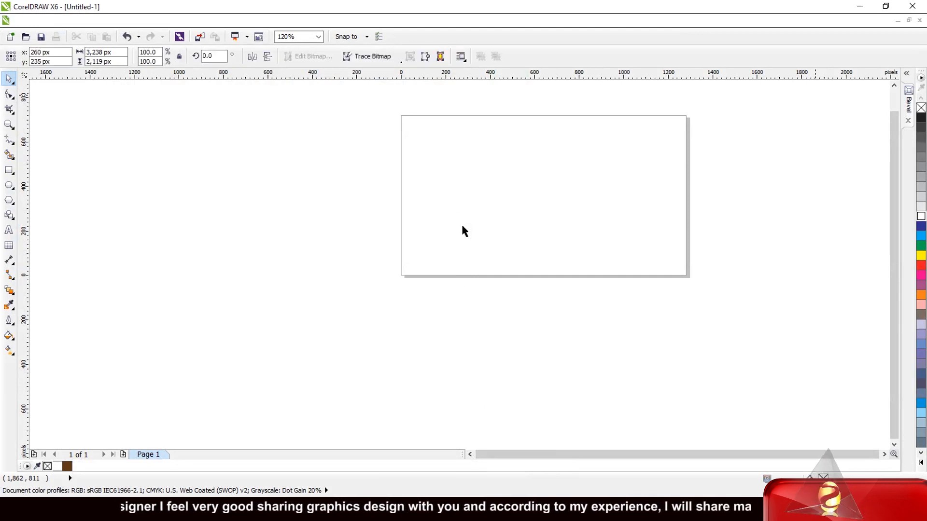
scroll(462, 226, "down", 3)
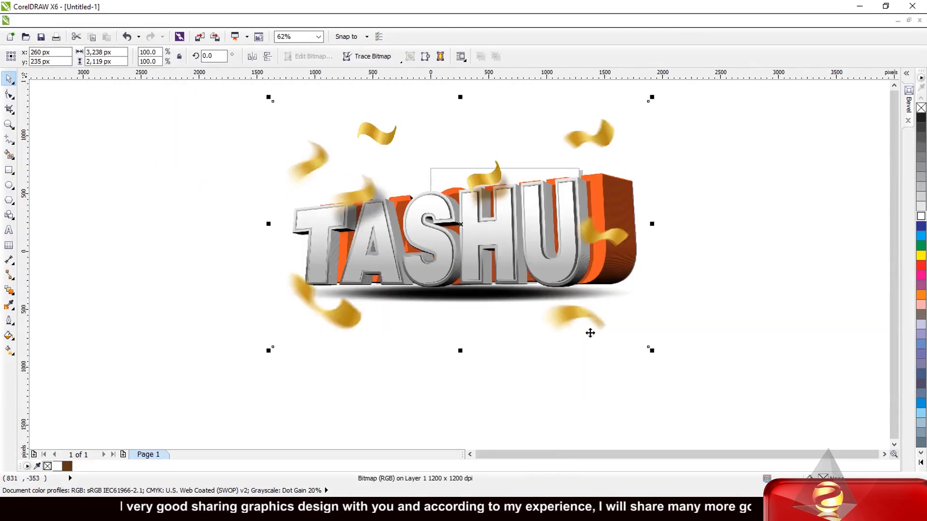
Scale the imported TASHU image down to about 895 x 585 px and place it near the centre of the page.
left_click_drag(651, 351, 378, 253)
left_click_drag(328, 140, 505, 209)
scroll(505, 208, "up", 3)
left_click(162, 187)
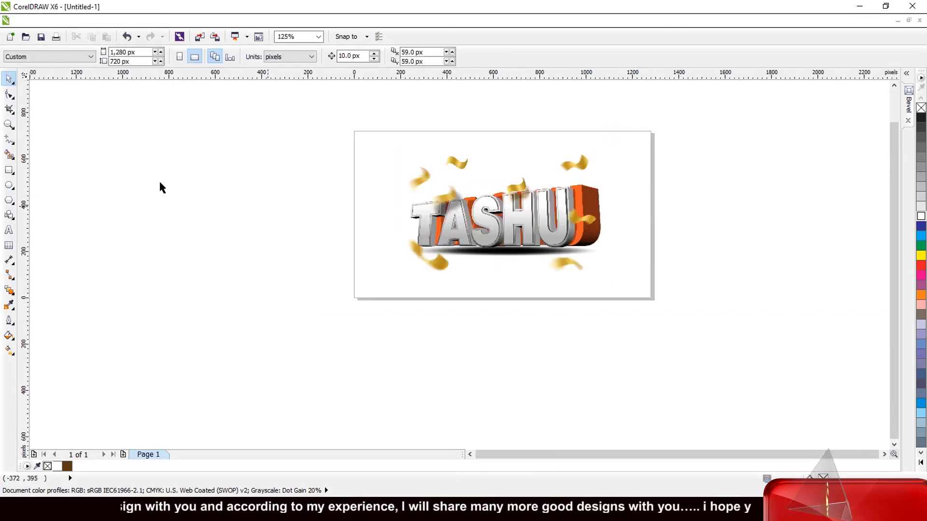
Add a page-sized 1,280 x 720 px rectangle behind the TASHU image and fill it with the document palette's brown.
double_click(9, 170)
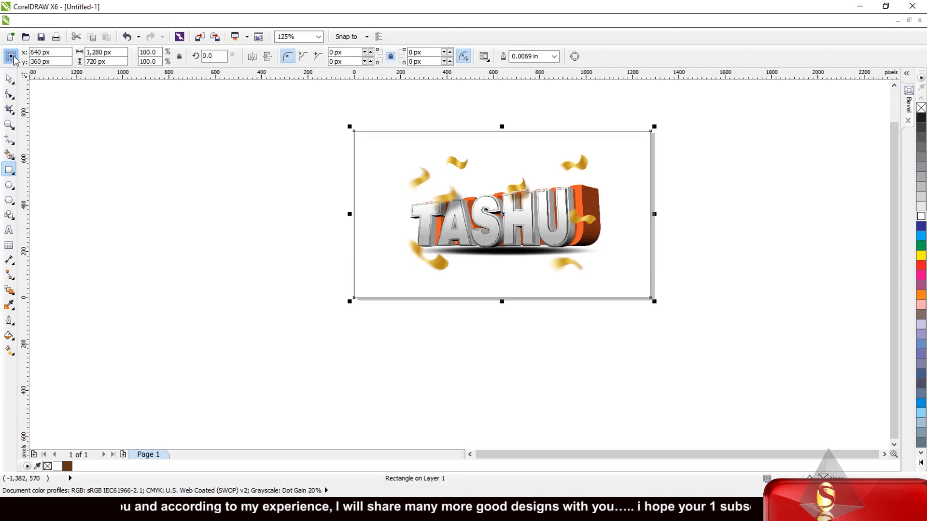
left_click(9, 80)
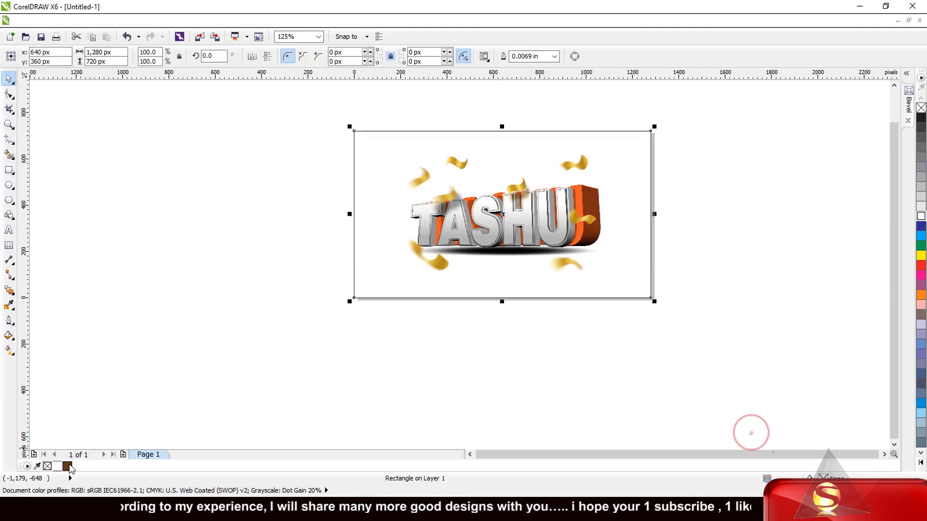
left_click(67, 466)
left_click(128, 143)
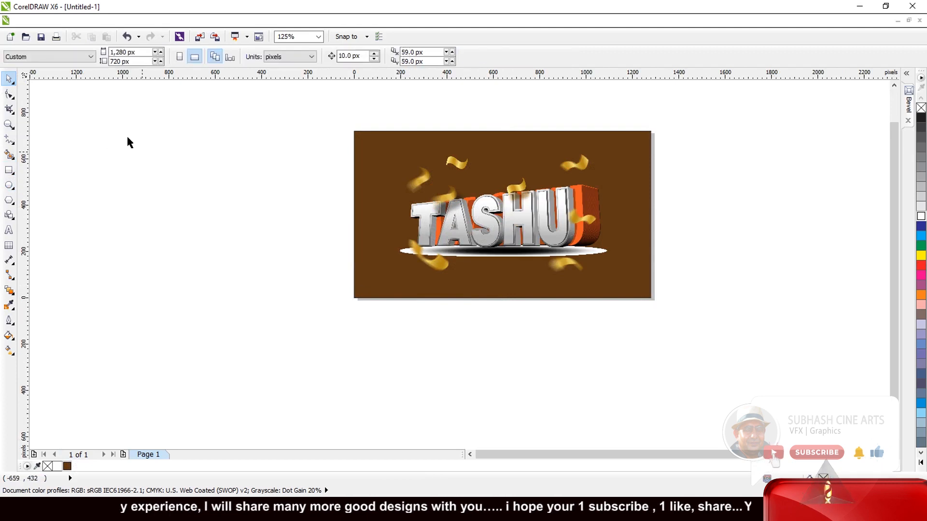
Examine the shadow beneath the TASHU letters up close against the brown background.
scroll(507, 251, "up", 3)
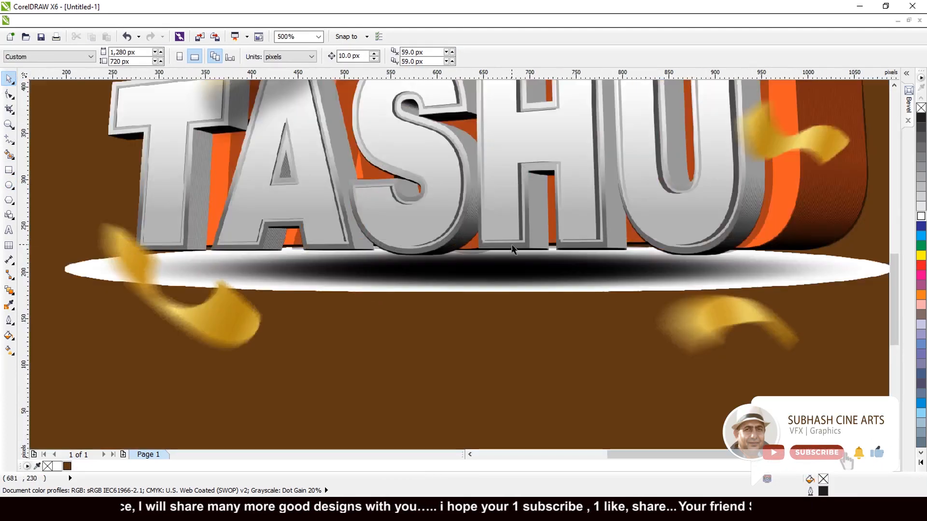
scroll(513, 249, "down", 1)
left_click(524, 213)
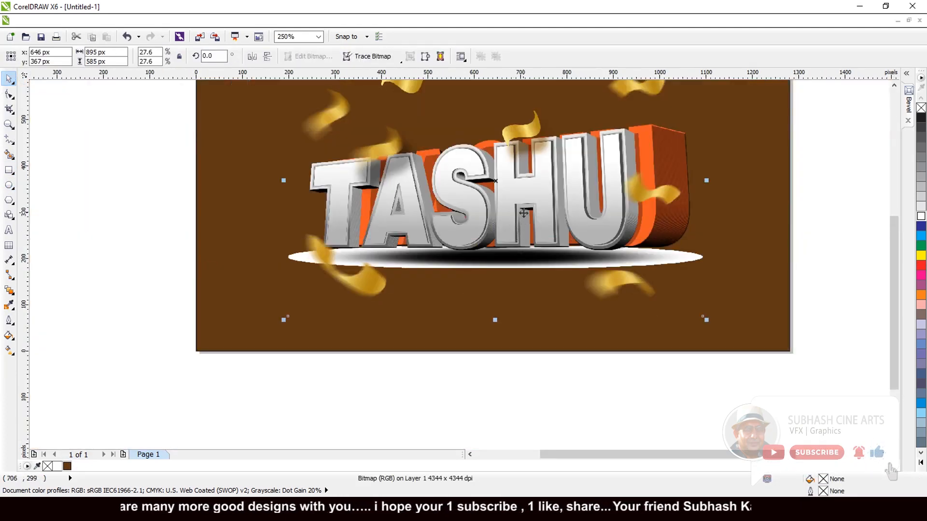
scroll(523, 213, "up", 1)
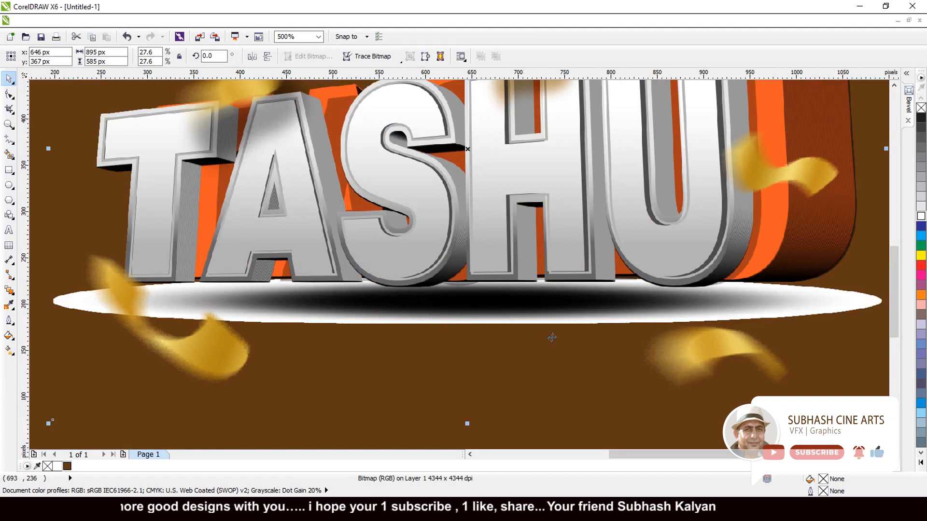